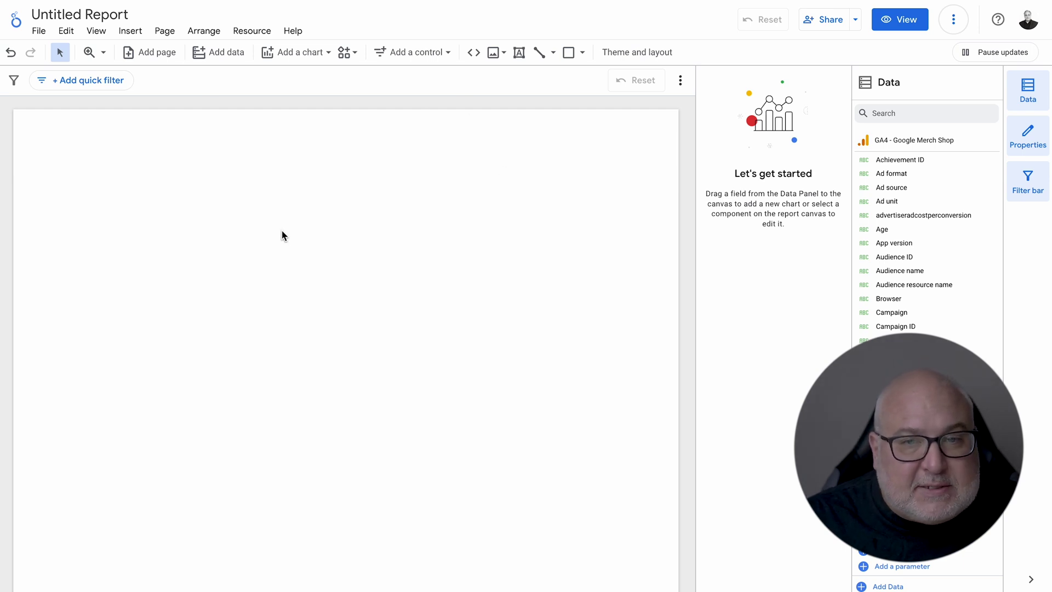
- Insert an inverted-triangle funnel chart onto the report page
click(302, 52)
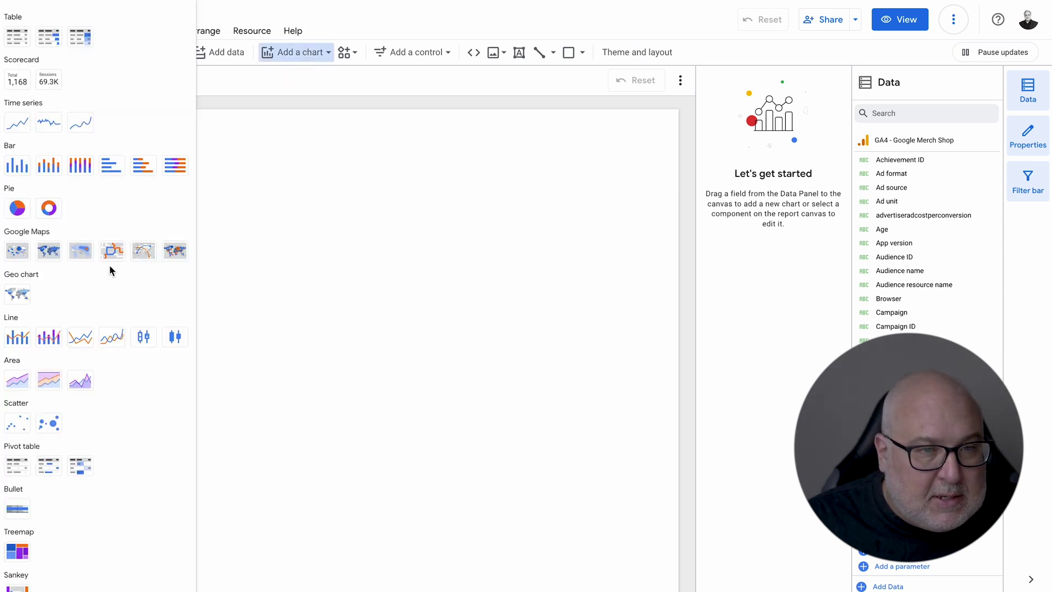
scroll(111, 271, down, 3)
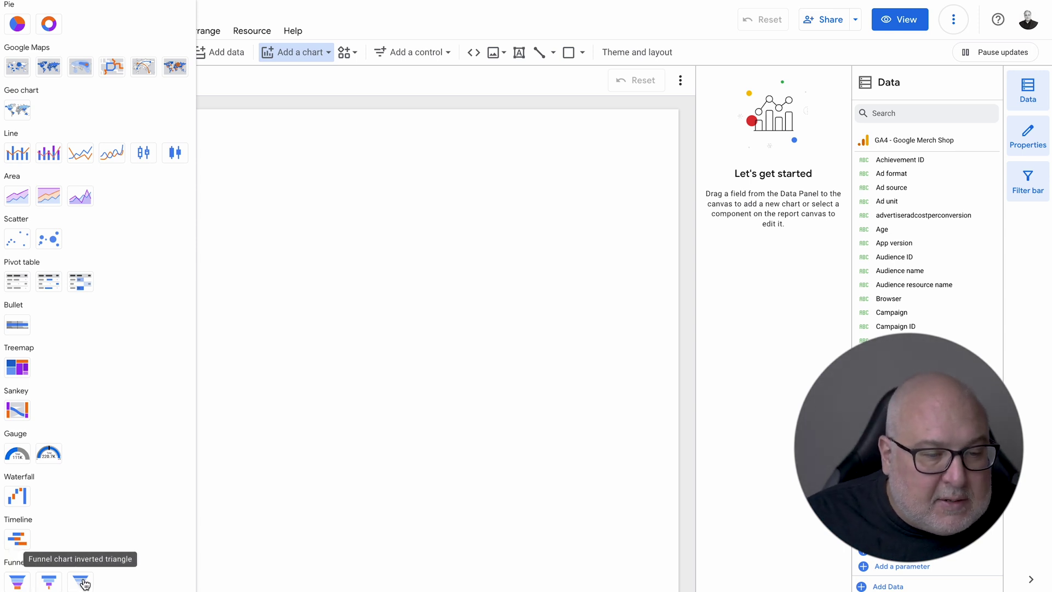
click(82, 582)
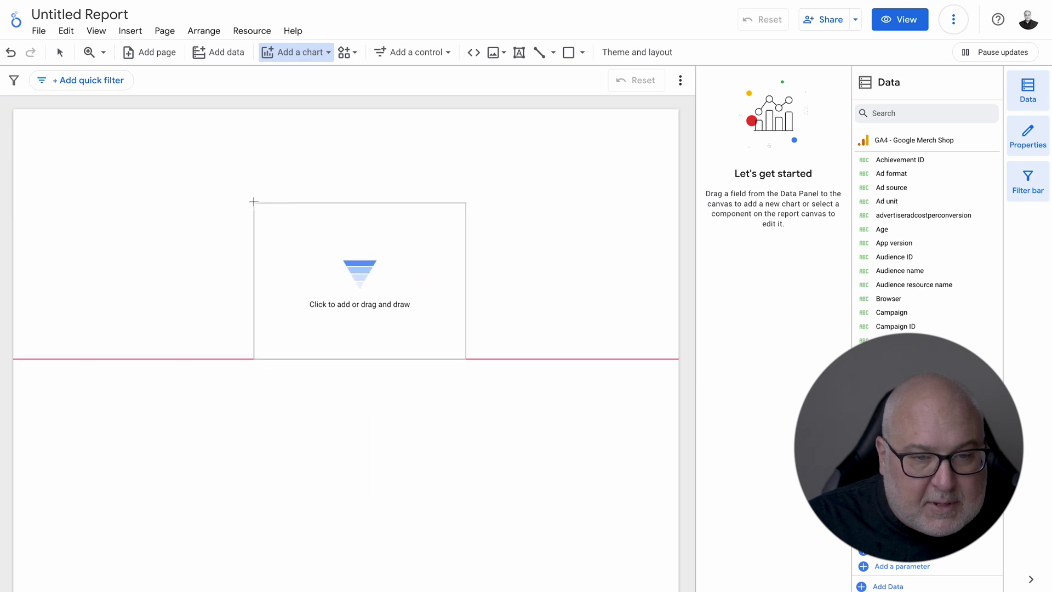
click(254, 202)
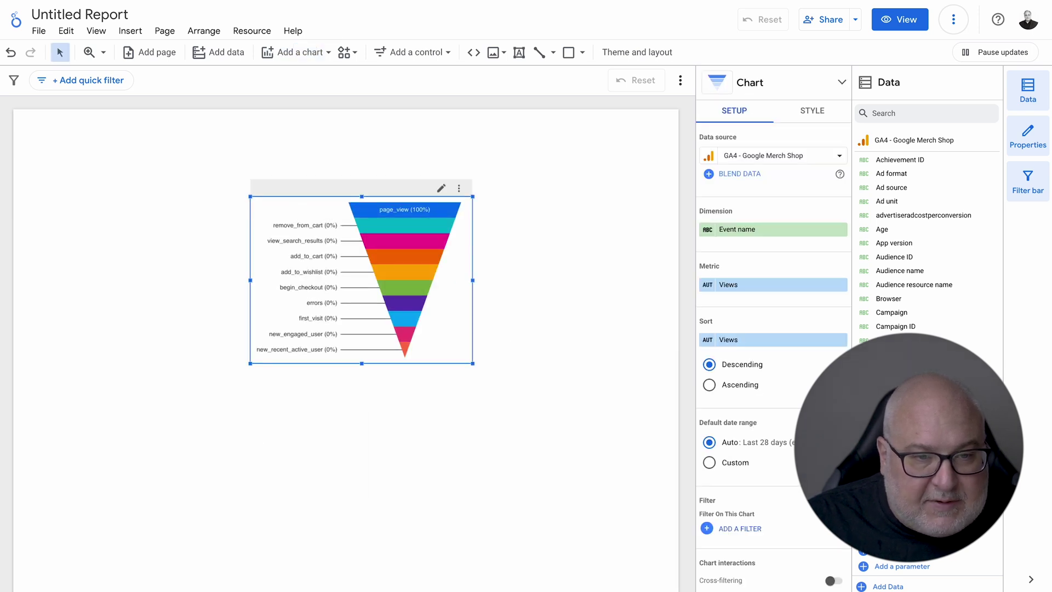
- Reposition the funnel chart and enlarge it until it fills most of the page
drag(254, 202, 215, 187)
click(435, 347)
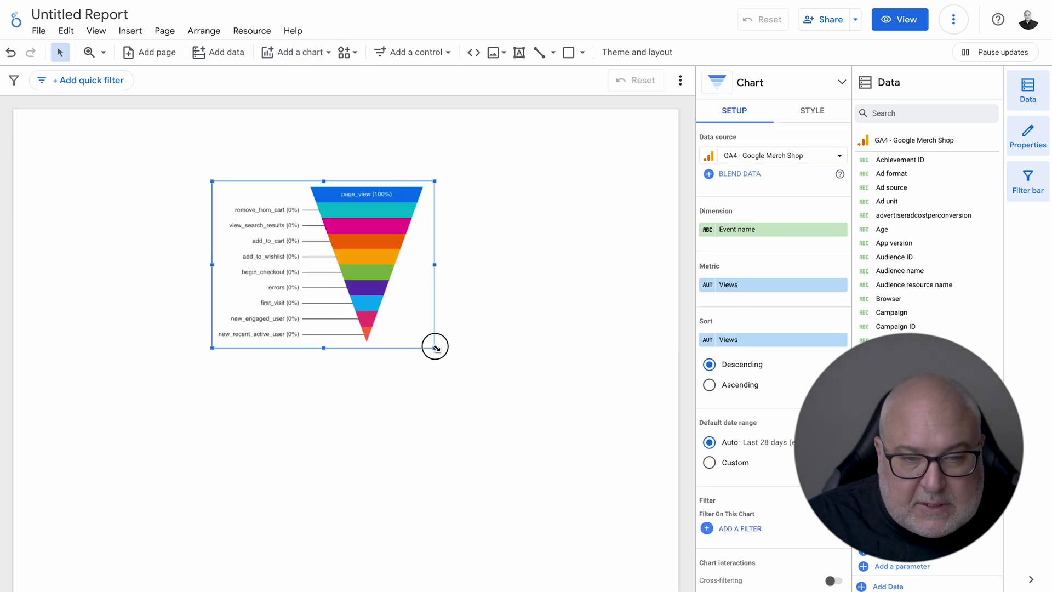
drag(436, 346, 527, 452)
drag(495, 383, 474, 387)
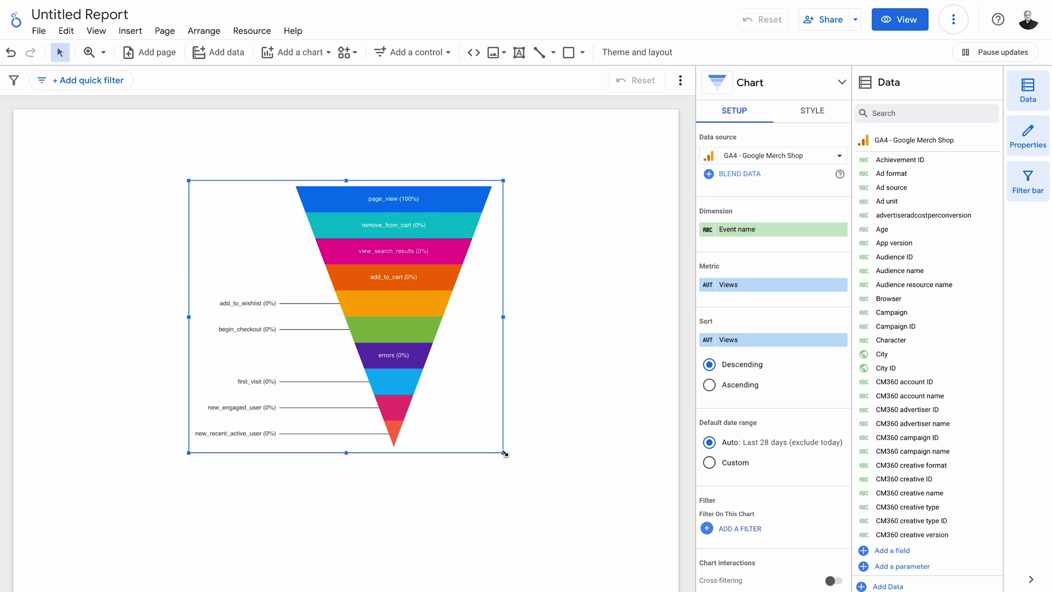
mouse_move(503, 453)
mouse_down()
mouse_move(626, 525)
mouse_move(552, 453)
mouse_move(491, 444)
mouse_up()
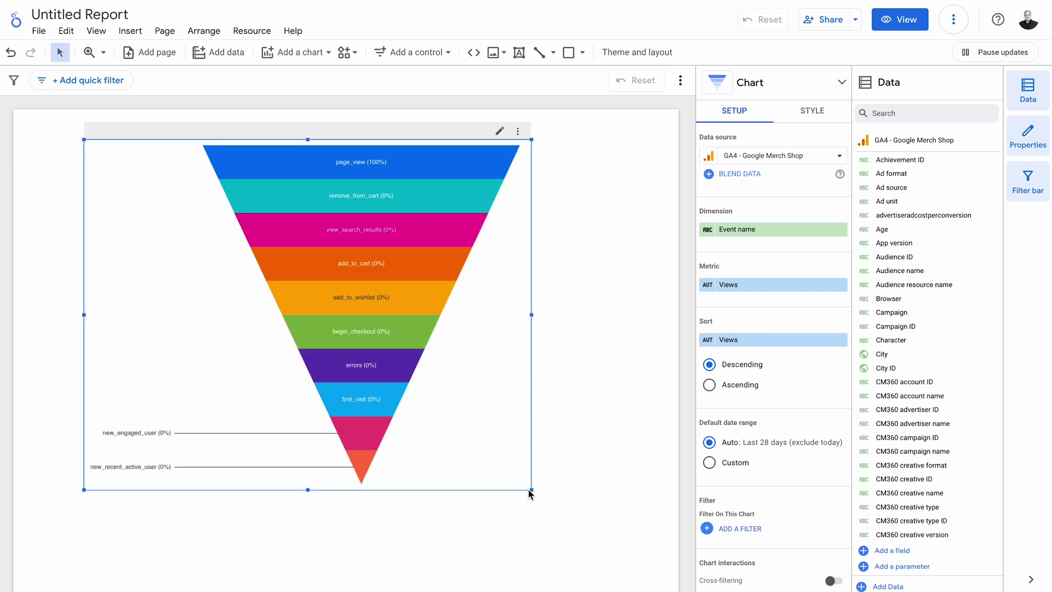
drag(532, 491, 619, 557)
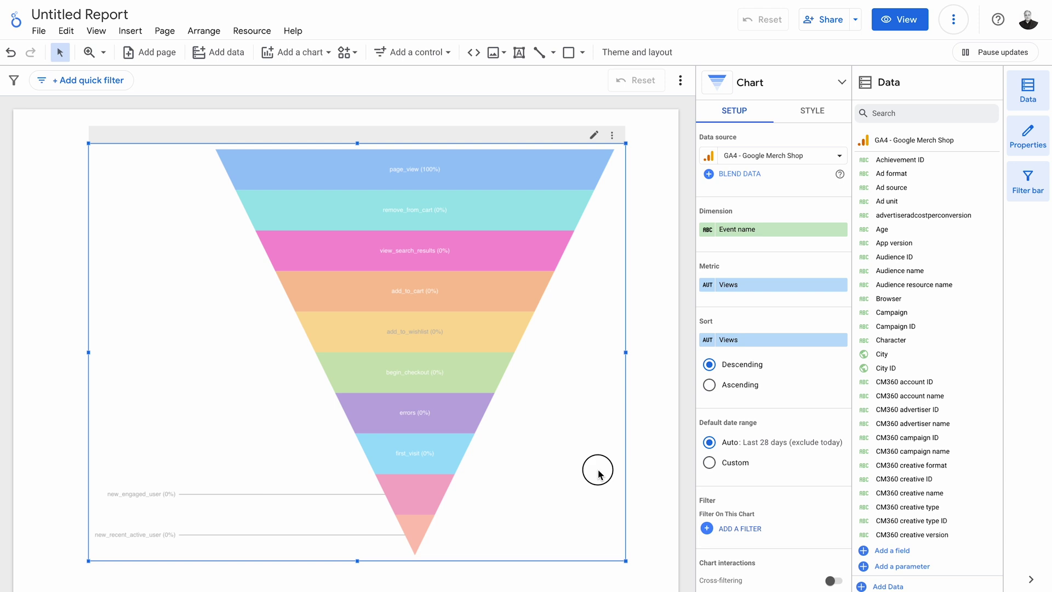
- Replace the funnel's Views metric with Event count
click(791, 285)
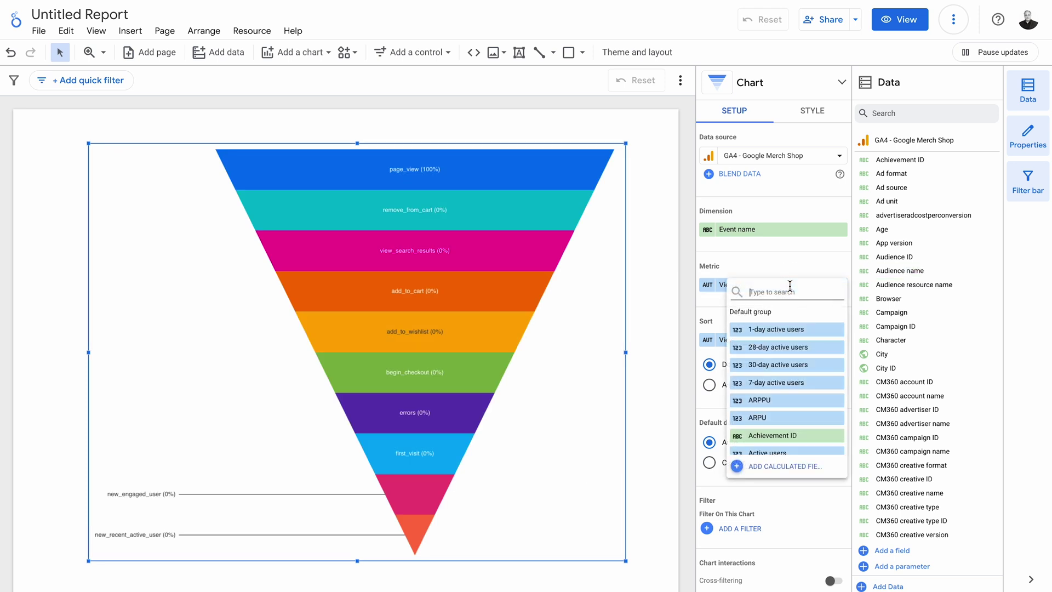
text(event)
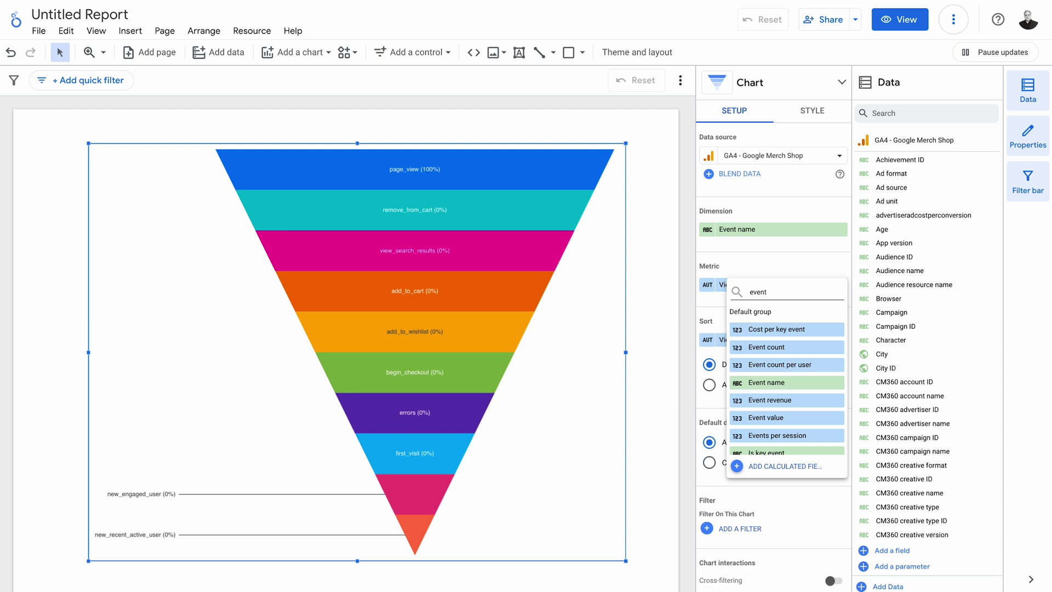
scroll(811, 408, down, 2)
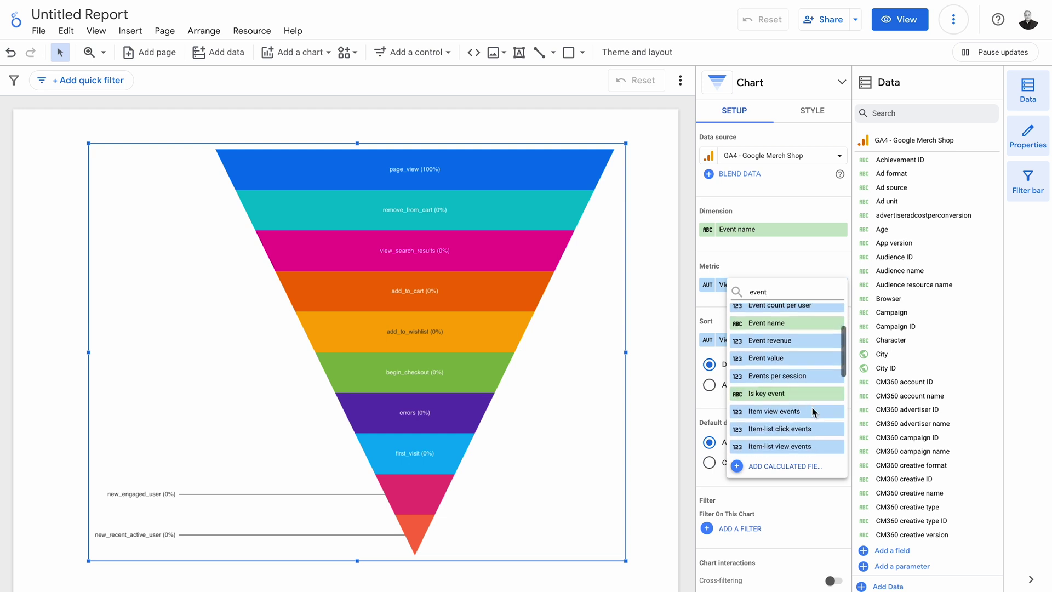
scroll(811, 408, up, 2)
text(count)
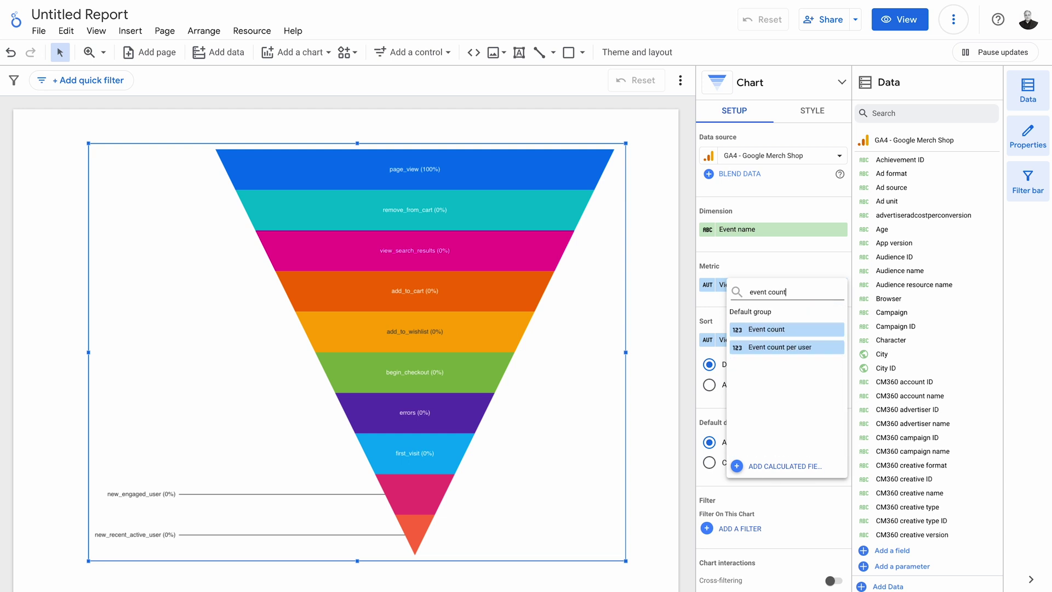
click(779, 330)
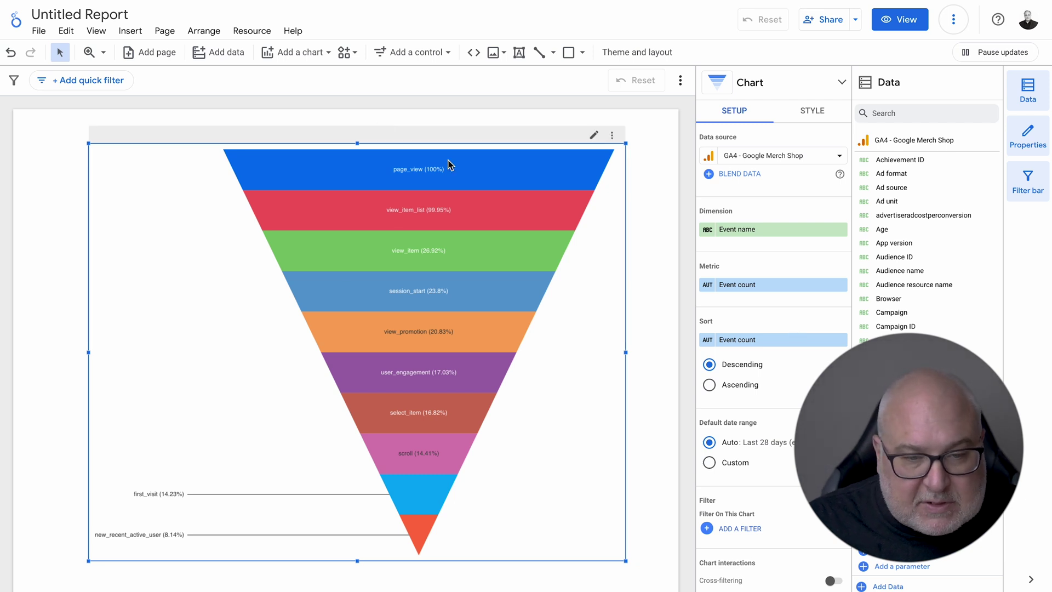
mouse_move(508, 334)
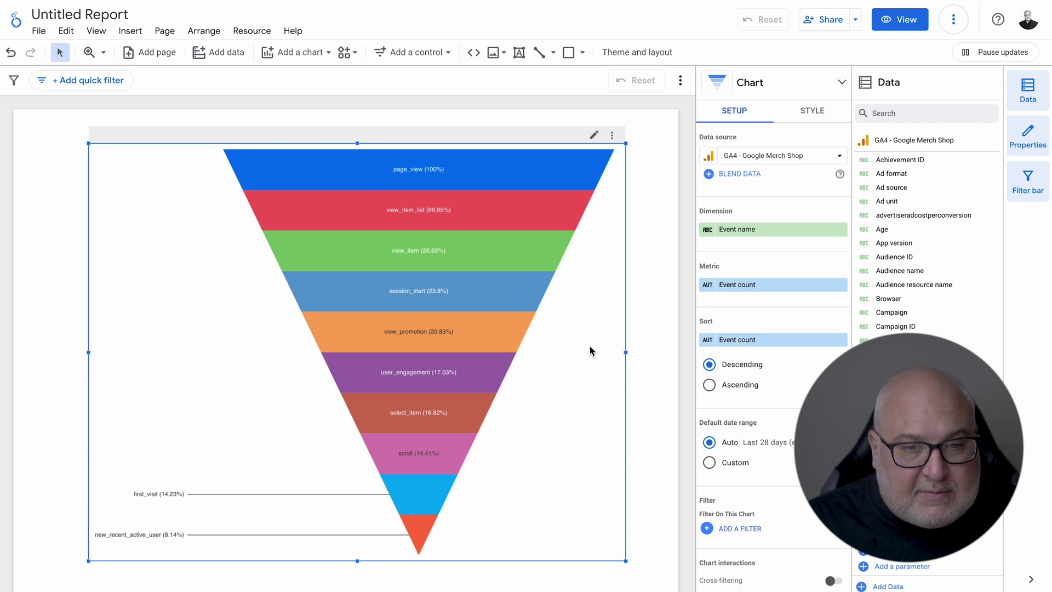
scroll(590, 350, down, 1)
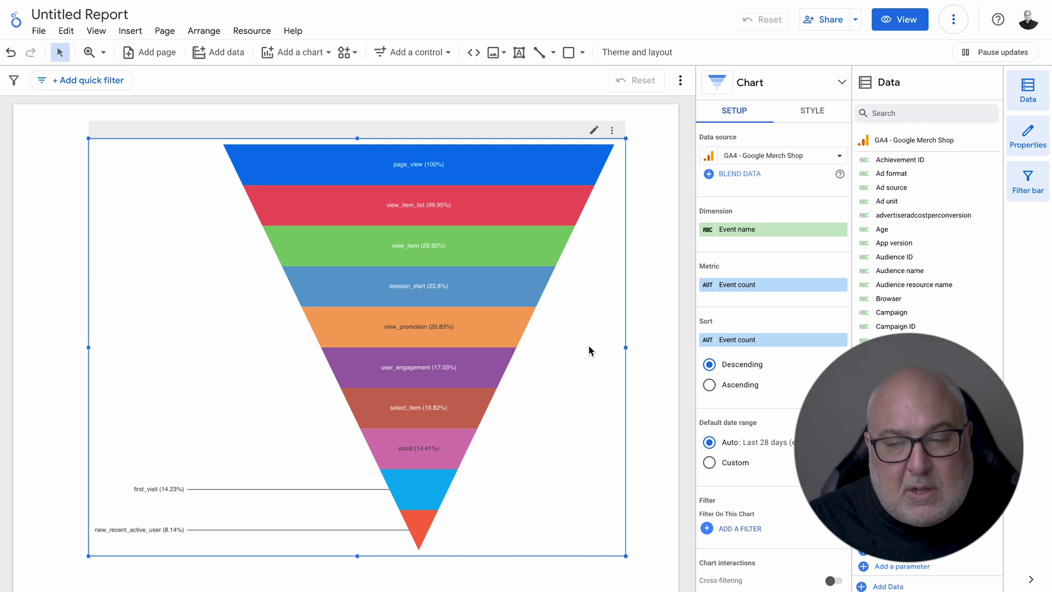
scroll(591, 351, down, 1)
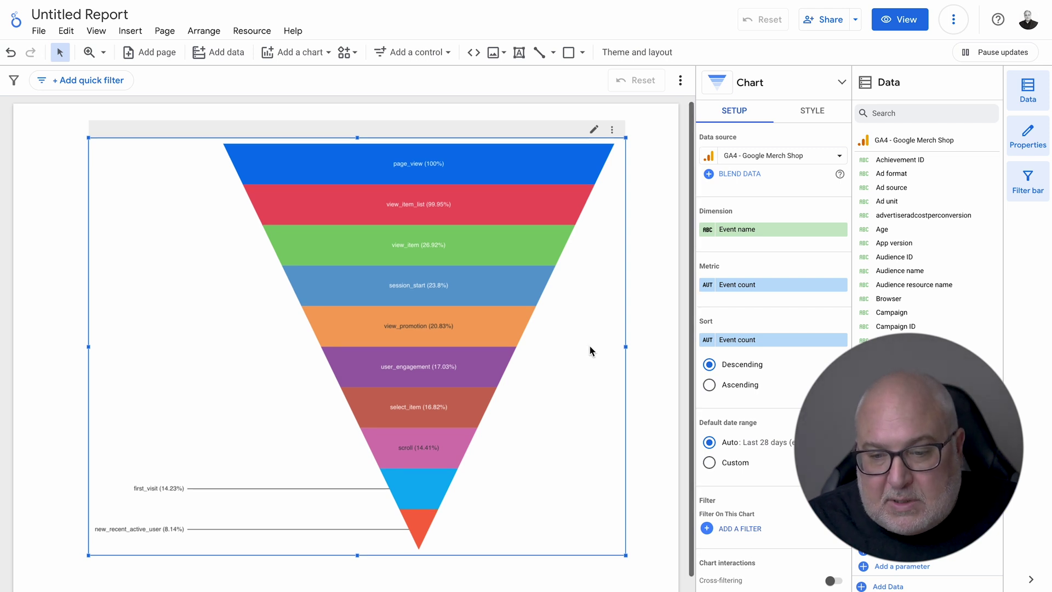
mouse_move(303, 299)
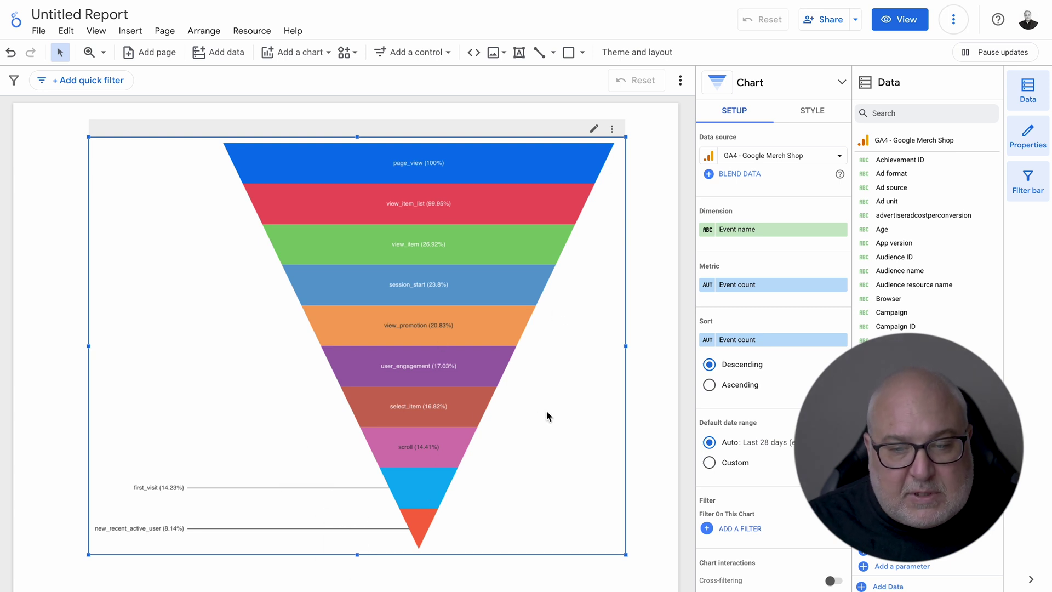
mouse_move(393, 235)
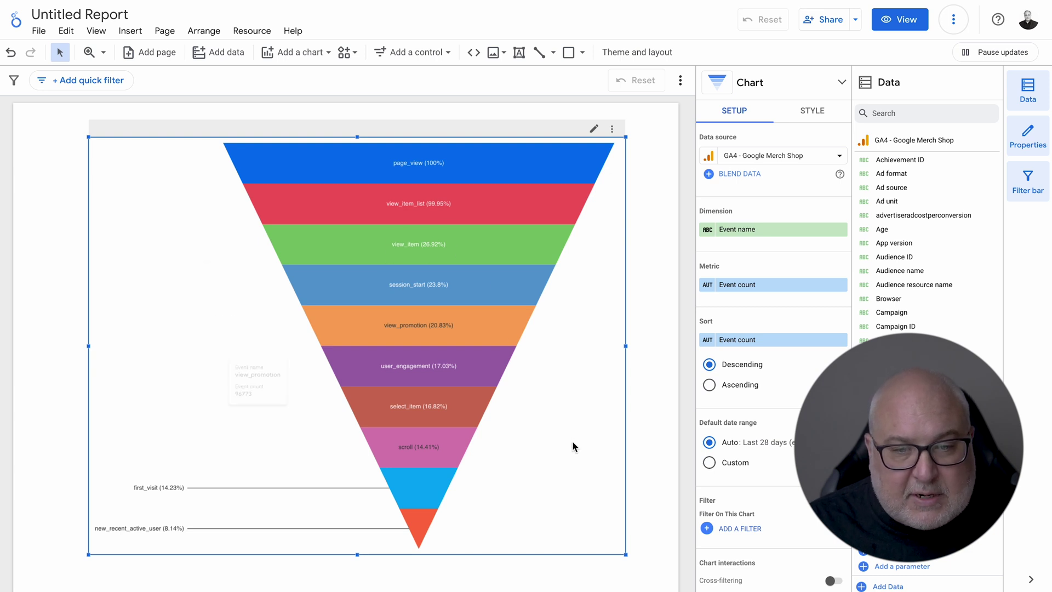
mouse_move(480, 321)
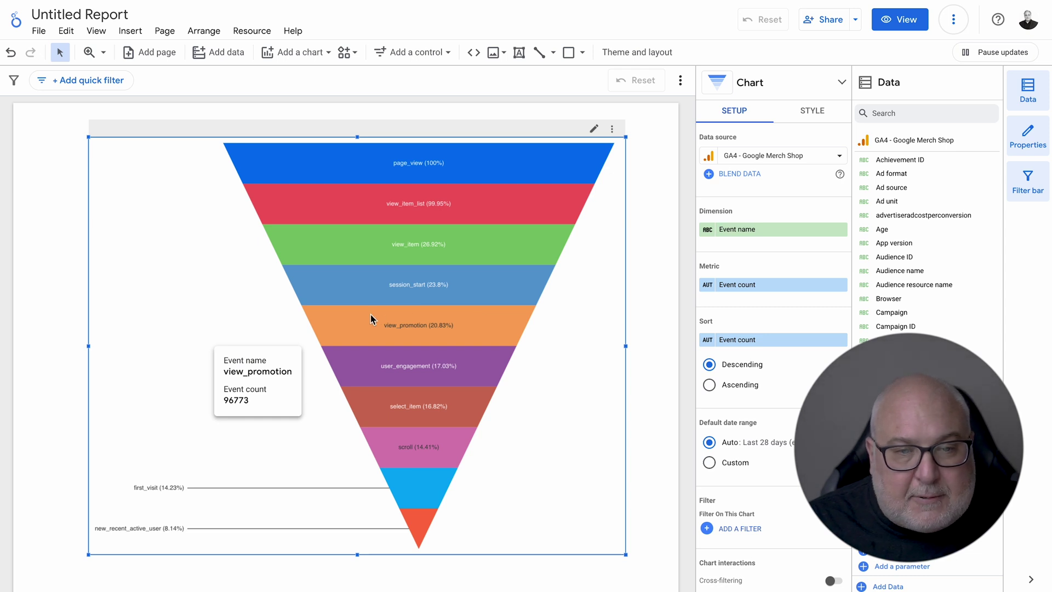
mouse_move(412, 166)
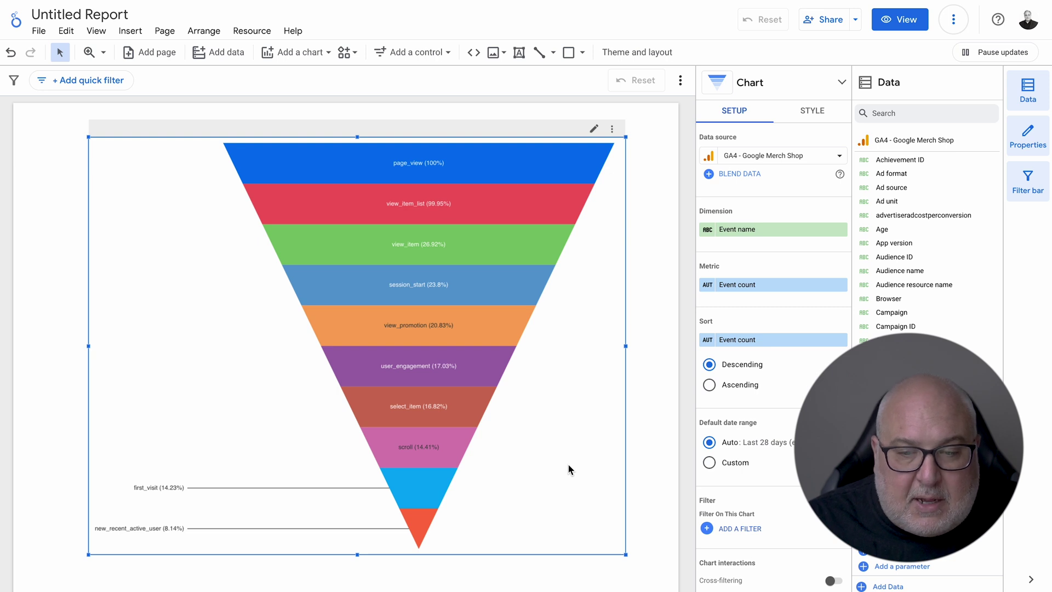
- Create a new chart filter on the Event name field with the Equal to (=) condition
click(749, 533)
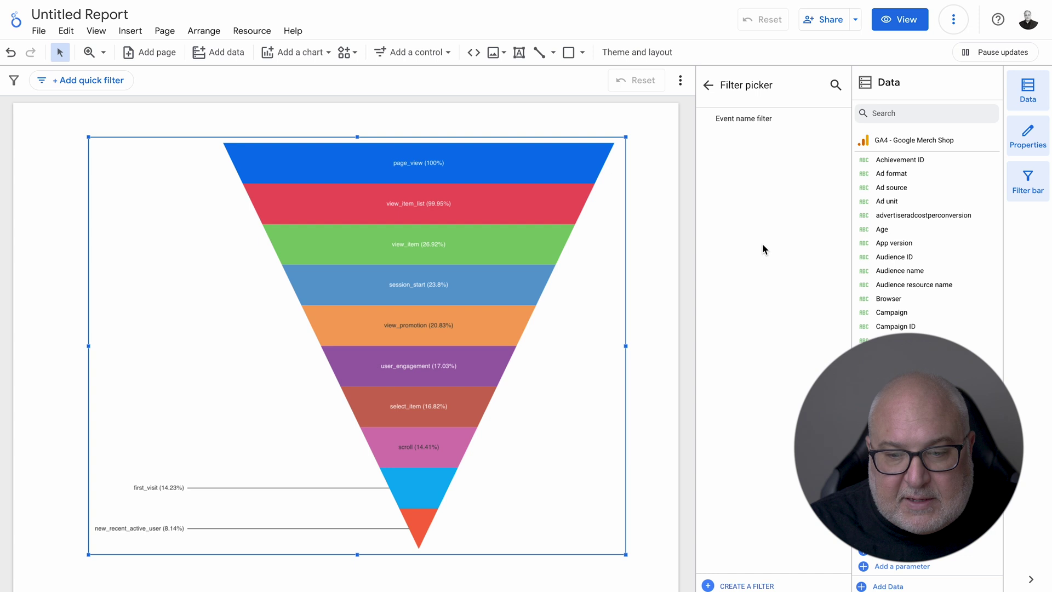
click(754, 586)
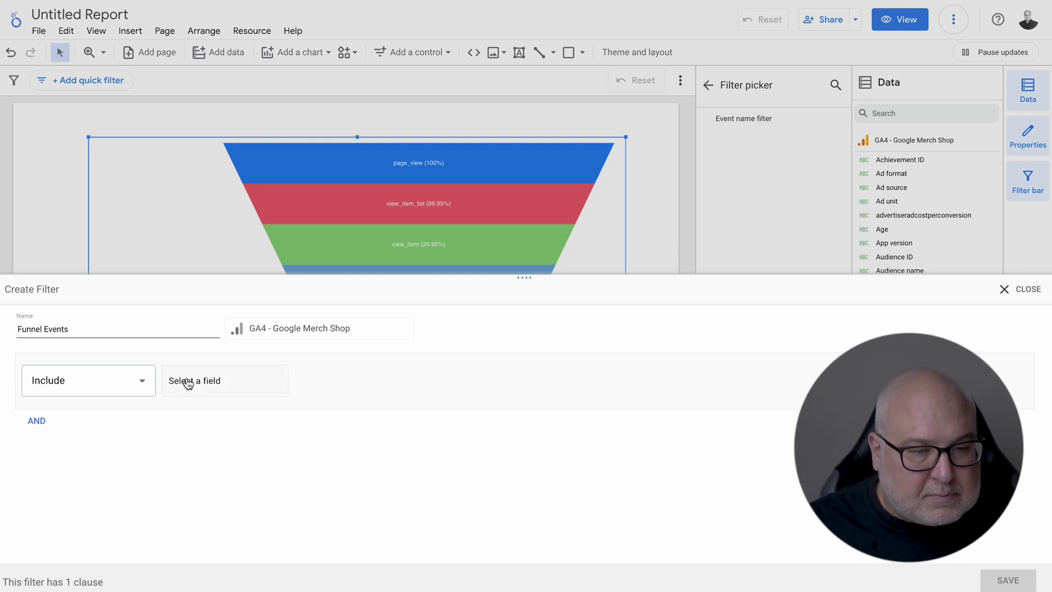
click(206, 380)
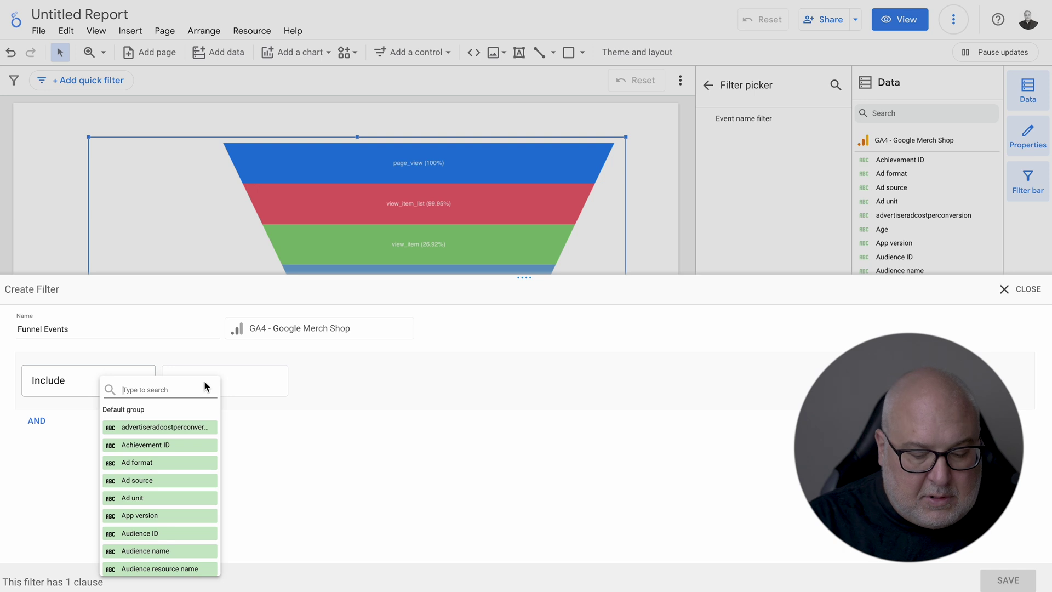
text(event name)
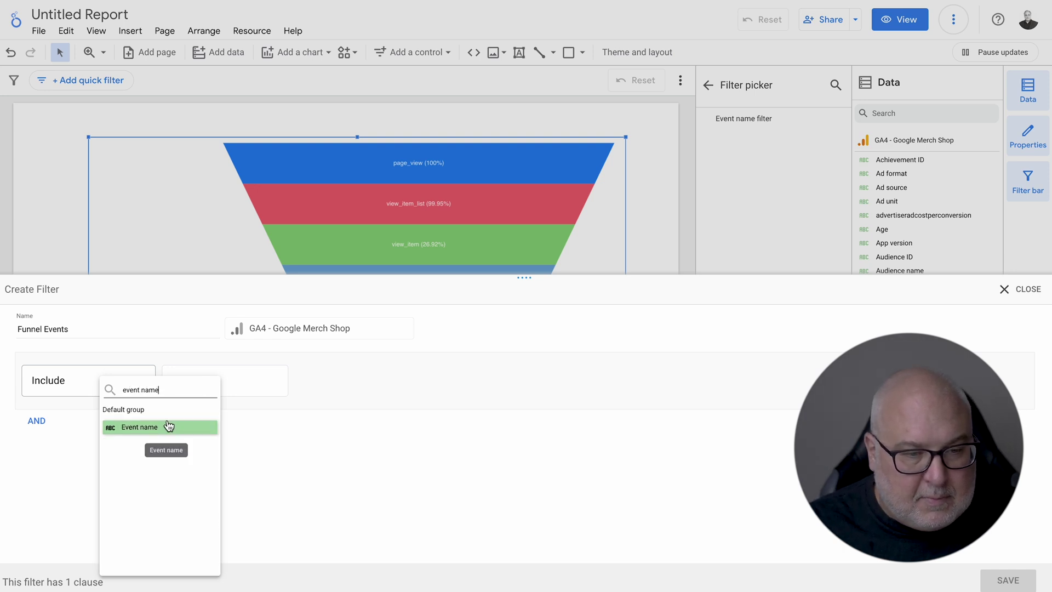
click(169, 426)
click(384, 392)
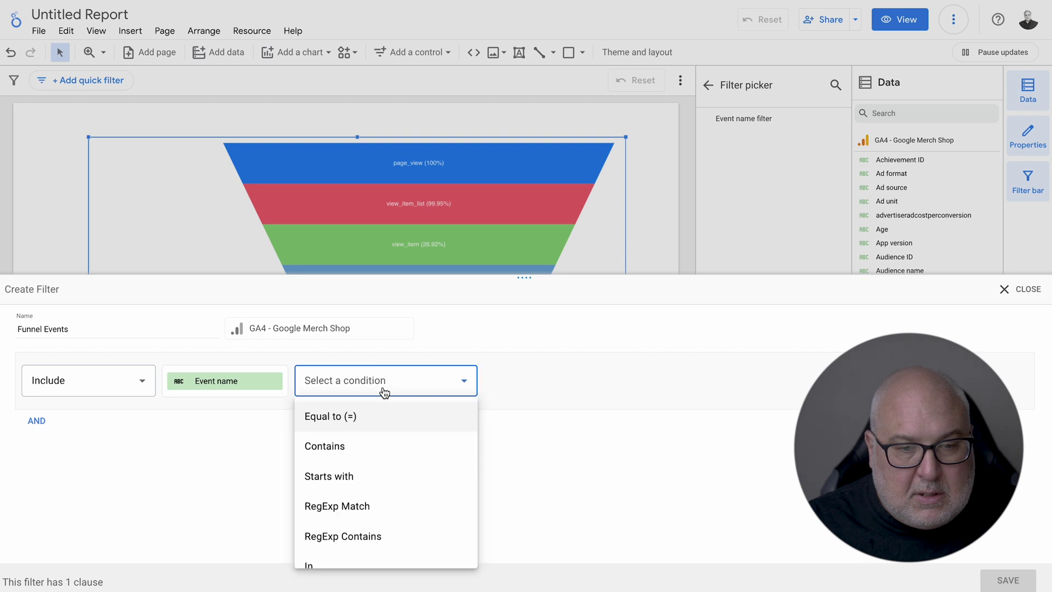
click(379, 412)
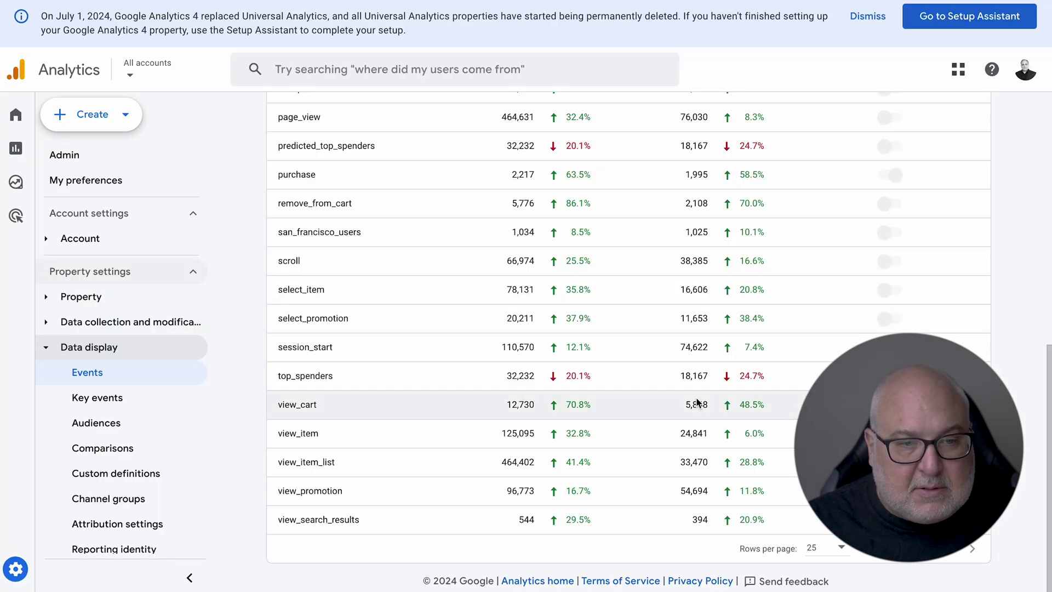
- Reload and review GA4's Existing events list, then put the cursor in the filter's value box
scroll(695, 340, up, 8)
mouse_move(24, 574)
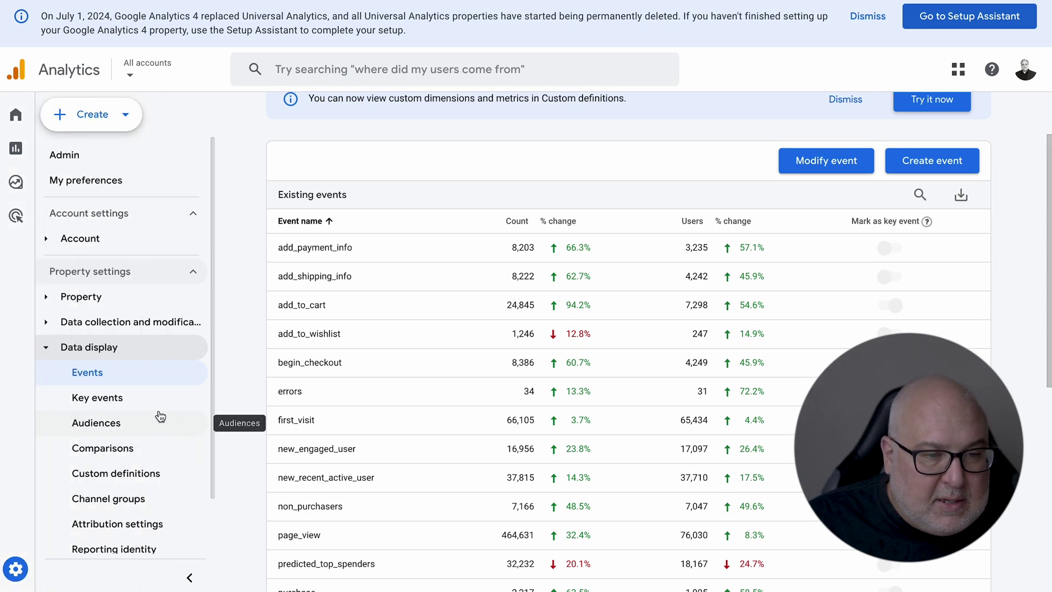
click(89, 375)
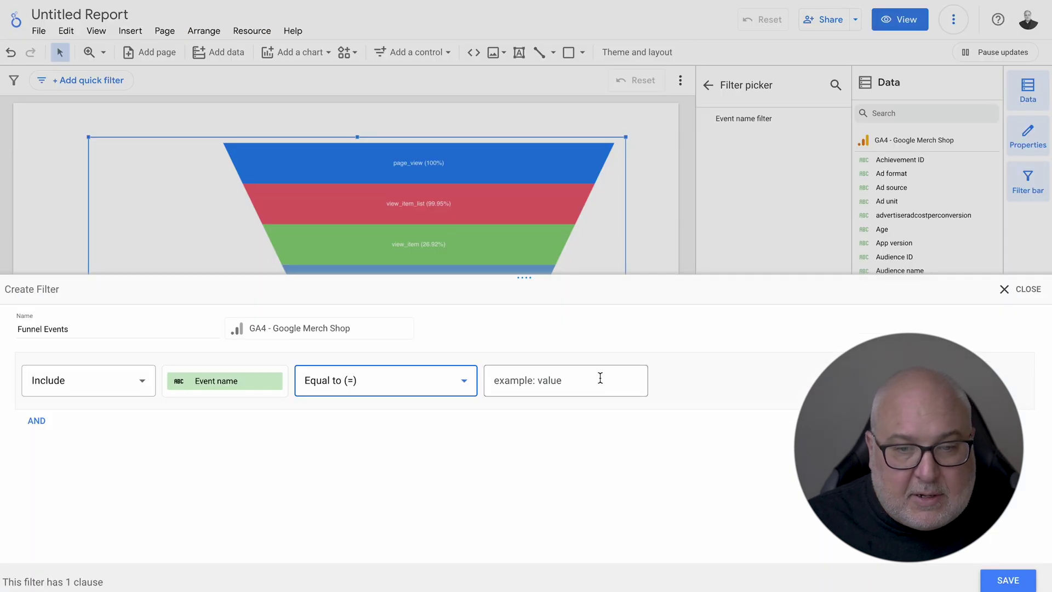
click(592, 383)
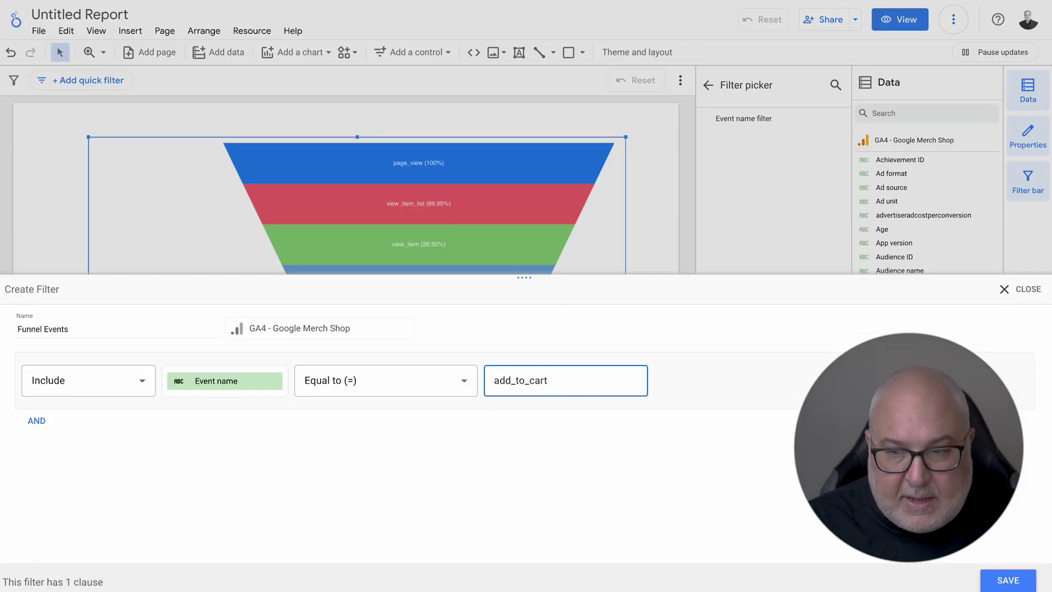
- Add a second OR clause matching Event name Equal to begin_checkout
click(992, 381)
click(239, 452)
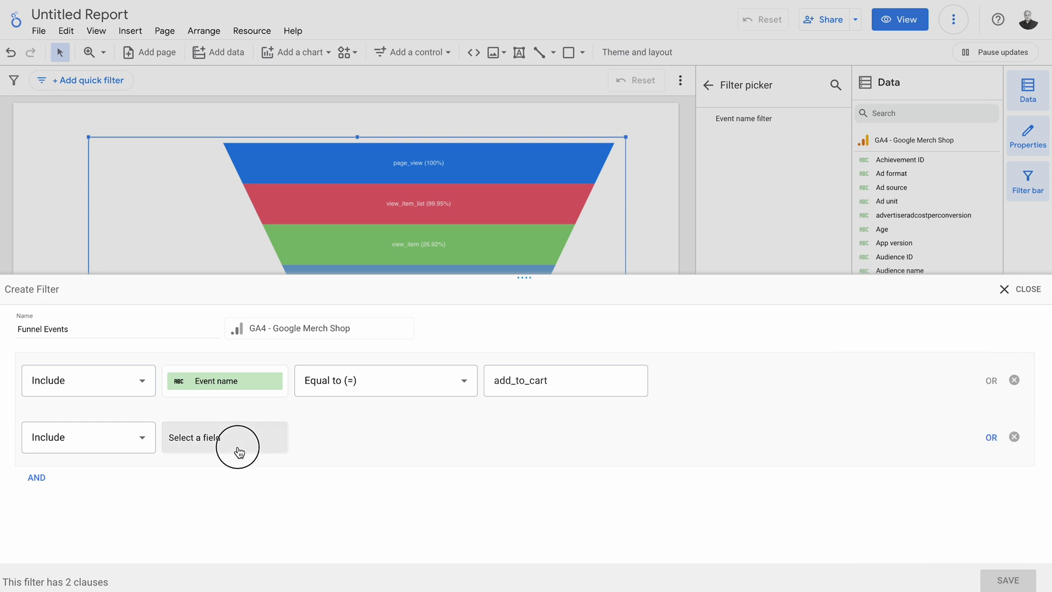
text(eve)
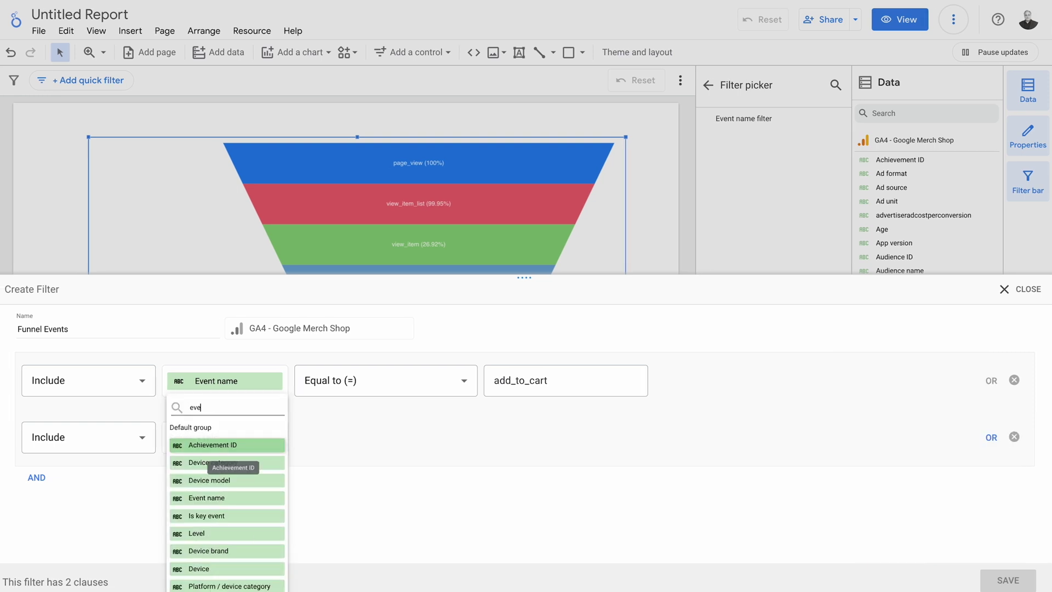
text(nt name)
click(229, 441)
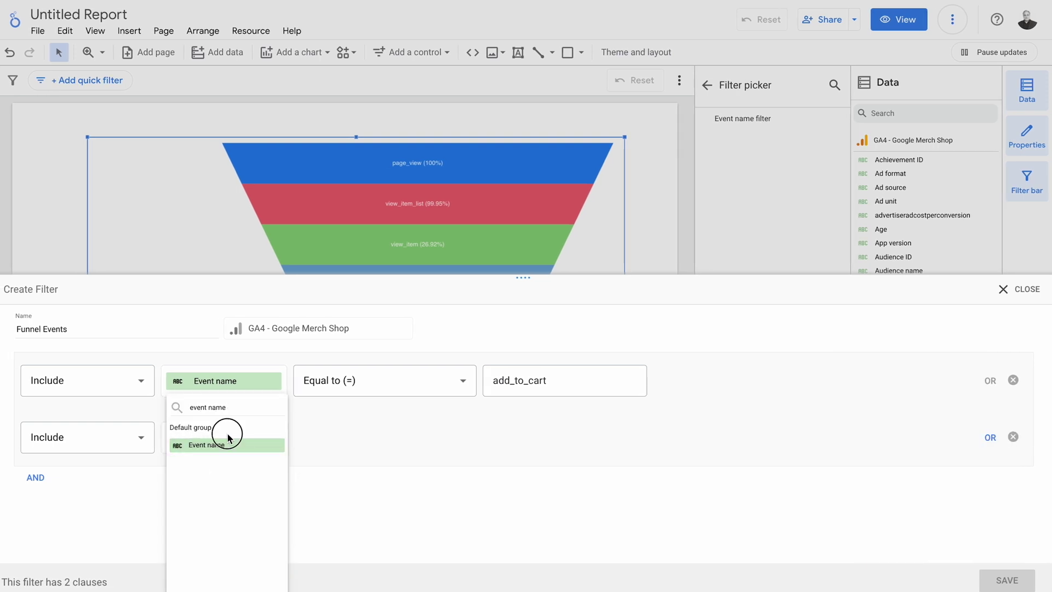
click(387, 438)
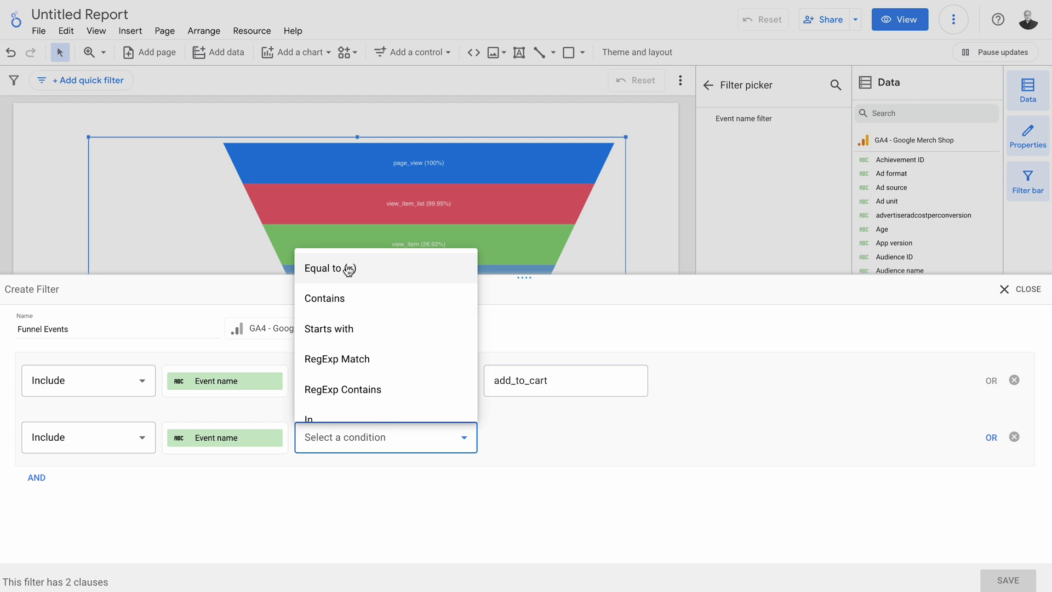
click(349, 270)
click(529, 440)
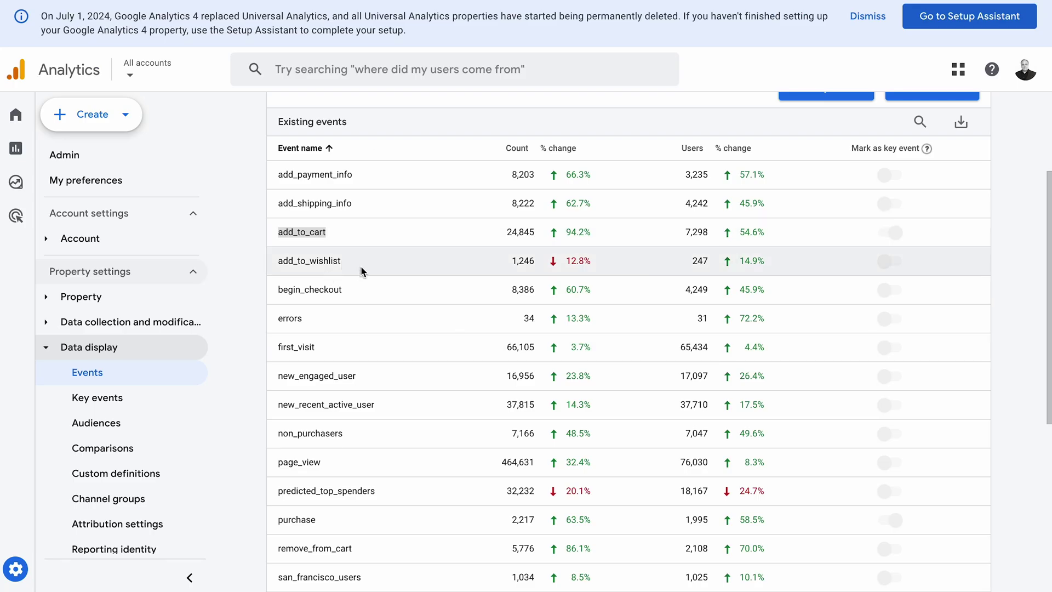
scroll(361, 271, down, 1)
drag(280, 272, 345, 272)
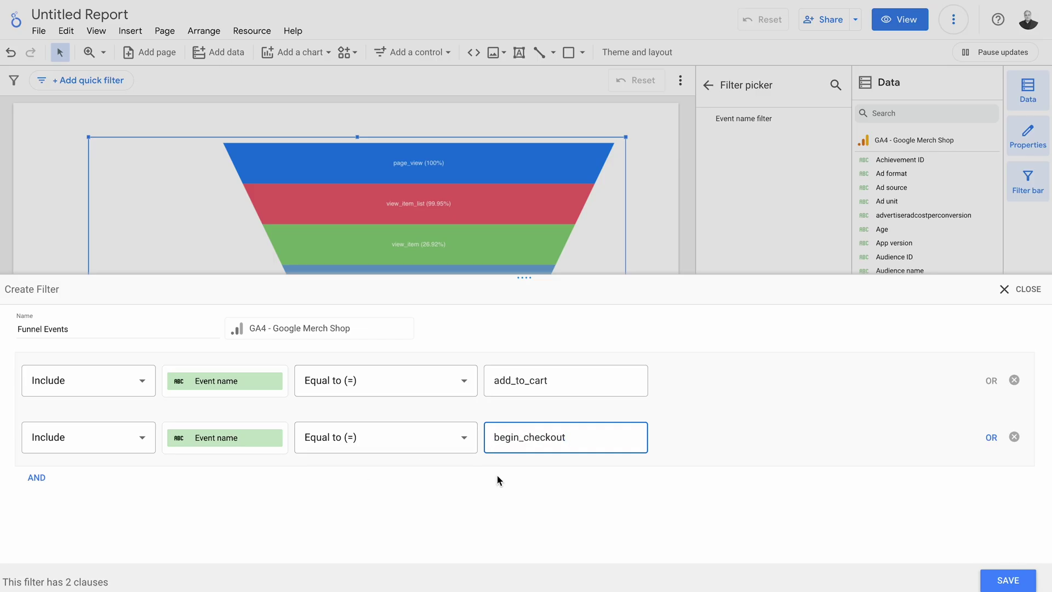
- Add a third OR clause with Event name Equal to (=), awaiting its value
click(992, 438)
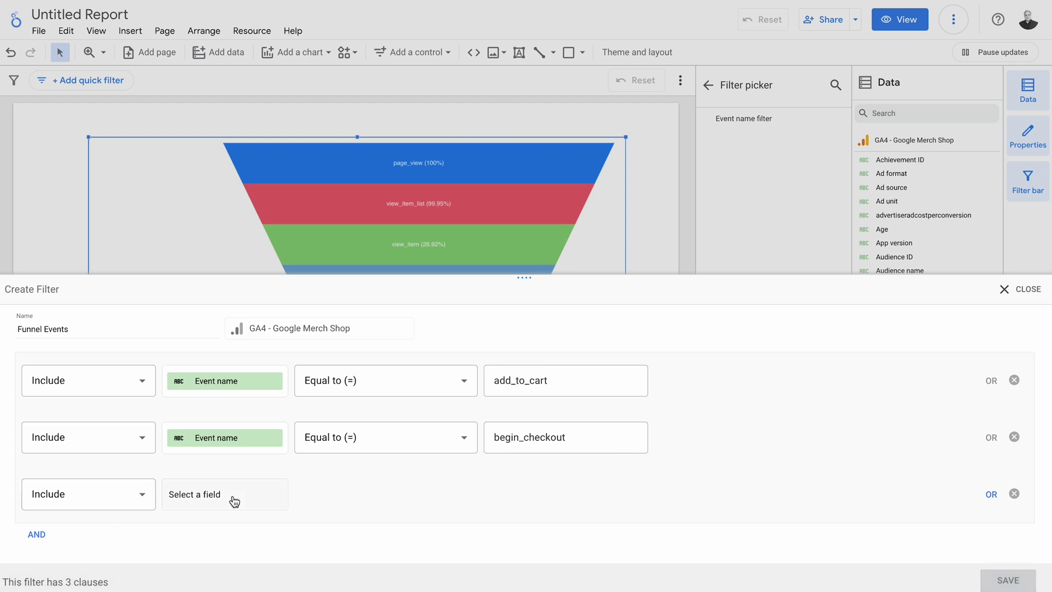
click(235, 499)
text(event name)
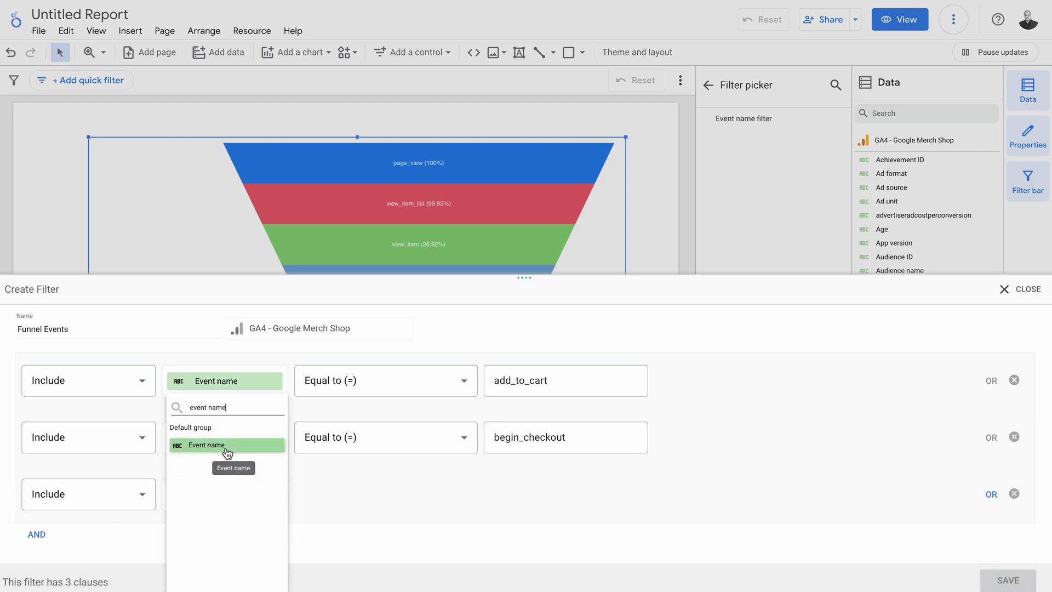
click(225, 447)
click(391, 494)
click(373, 325)
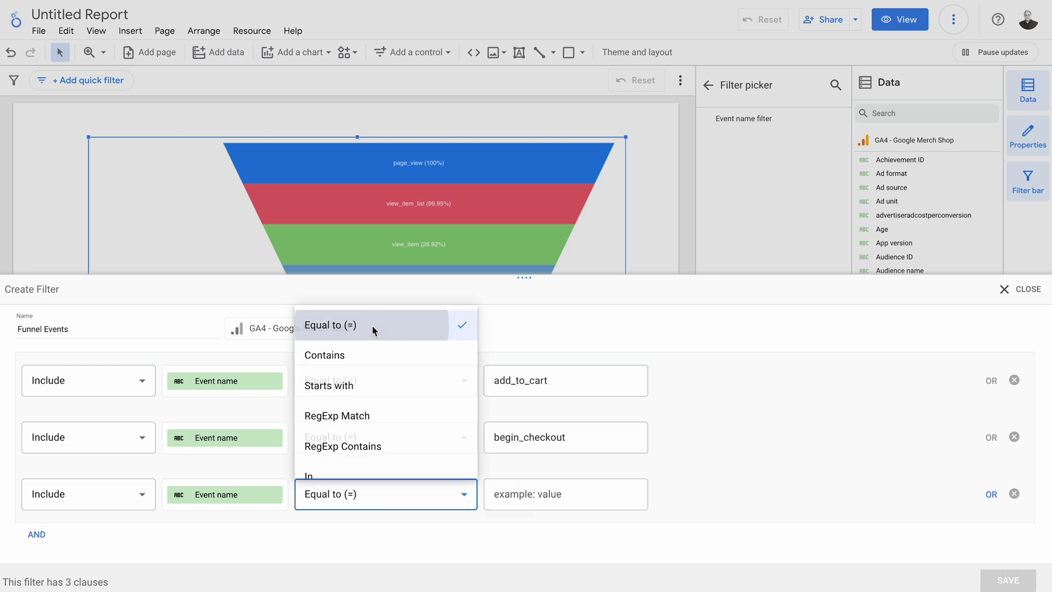
click(531, 501)
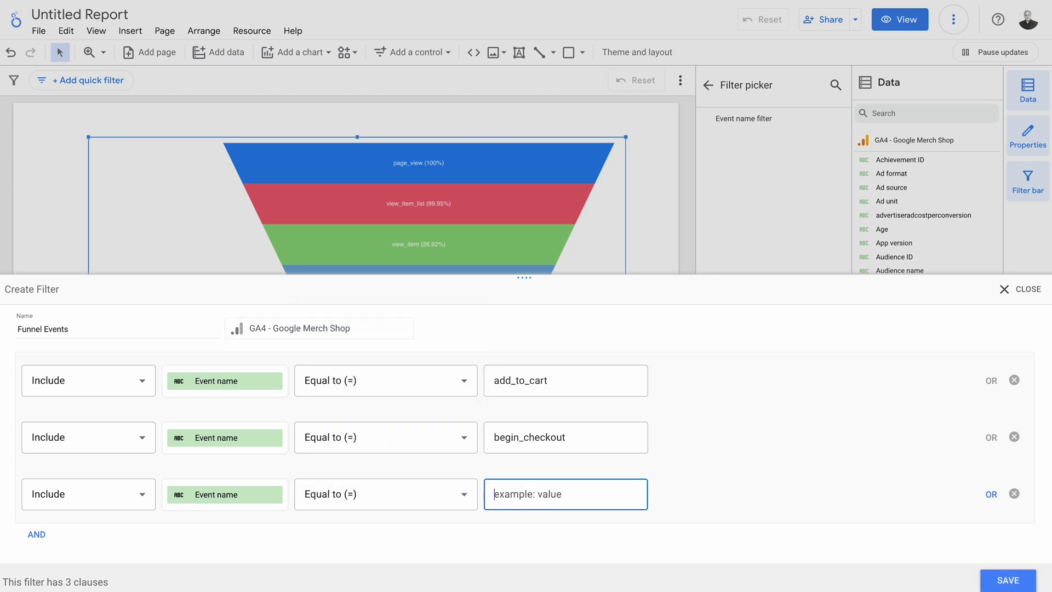
- Select the view_item event name in the Google Analytics events list to copy
key(ctrl+Tab)
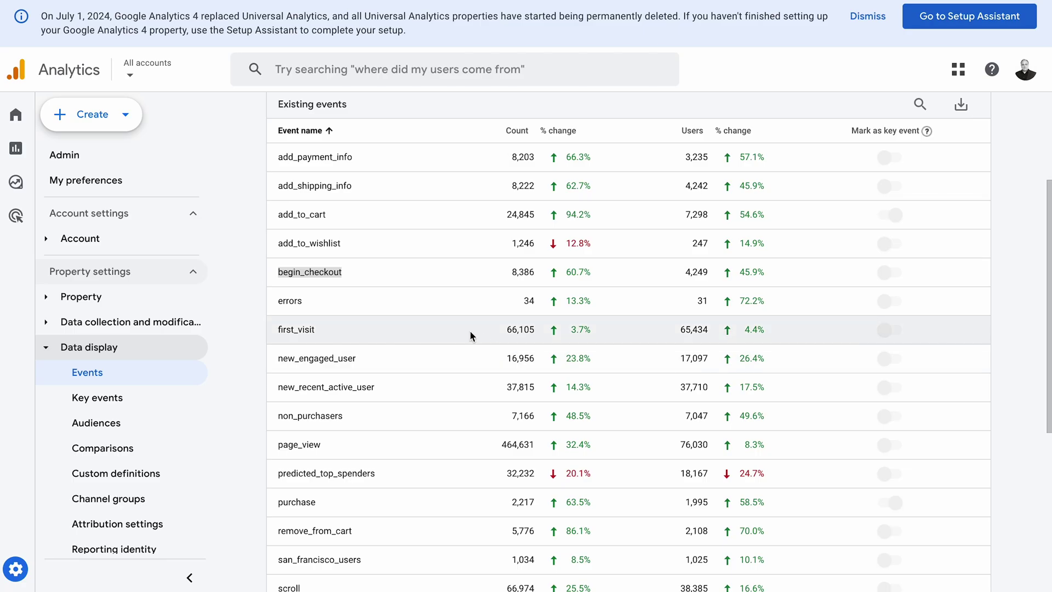
scroll(470, 331, down, 3)
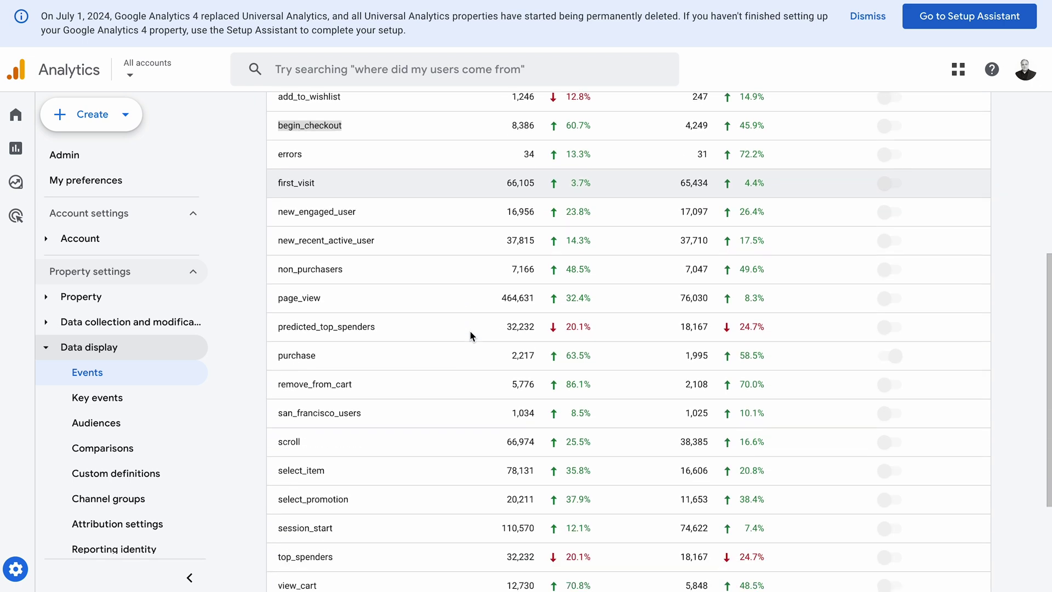
scroll(470, 331, down, 3)
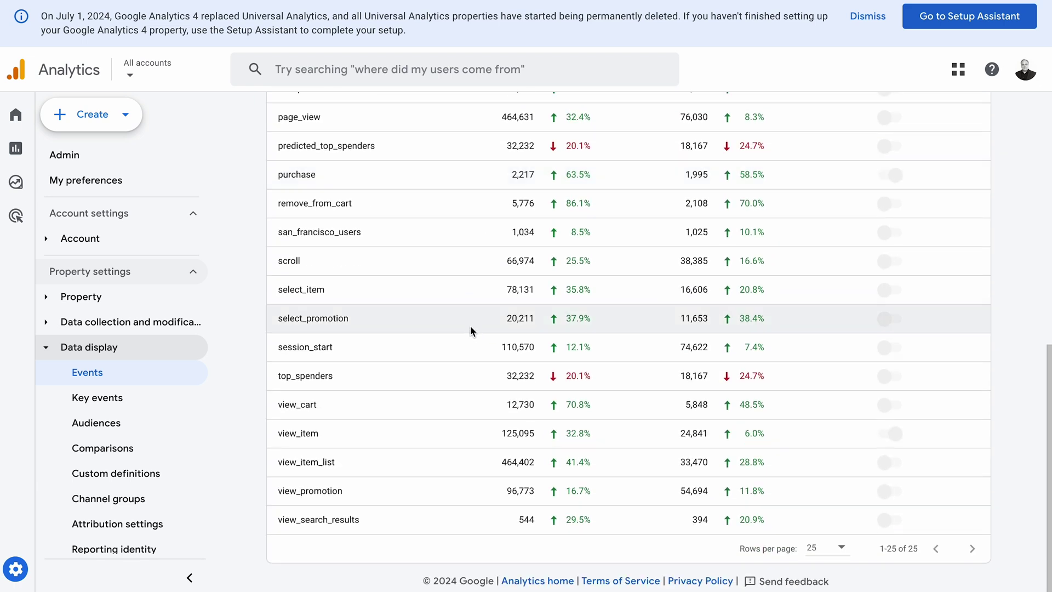
click(277, 437)
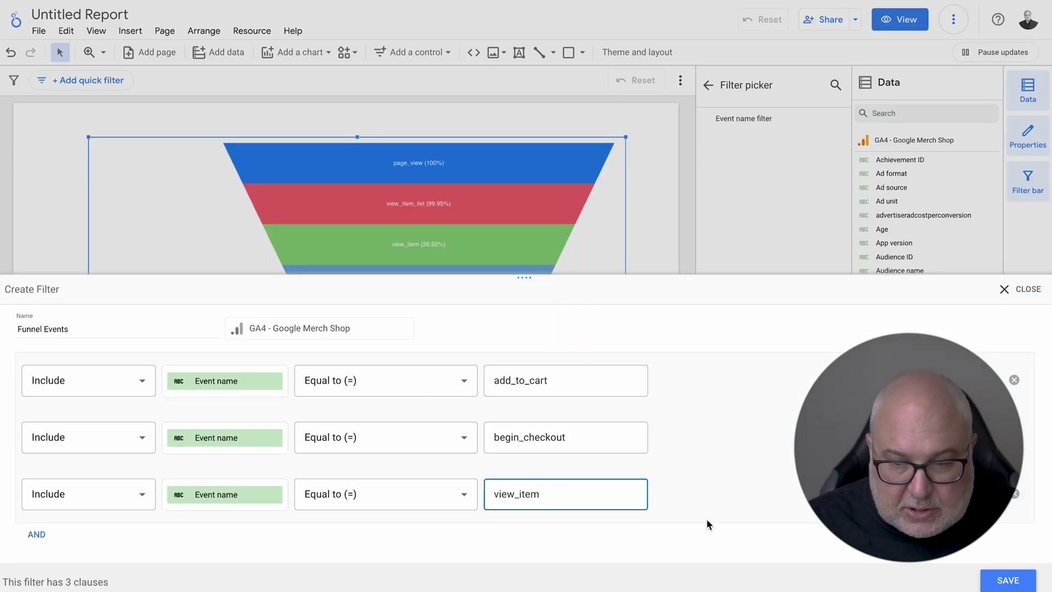
- Add a fourth Event name Equal to clause with view_cart copied from Google Analytics
click(38, 534)
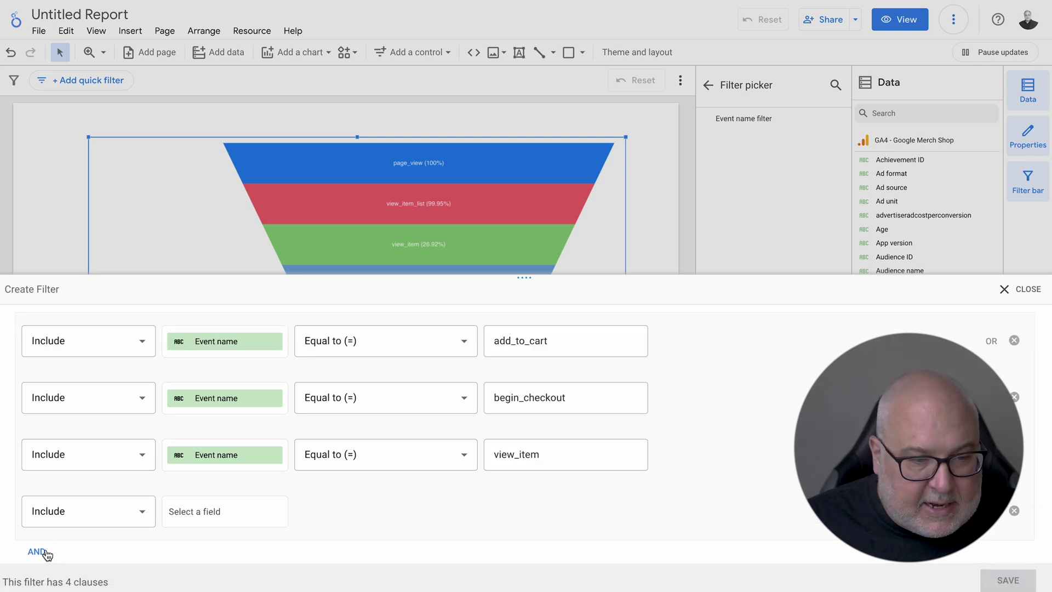
click(191, 514)
text(event name)
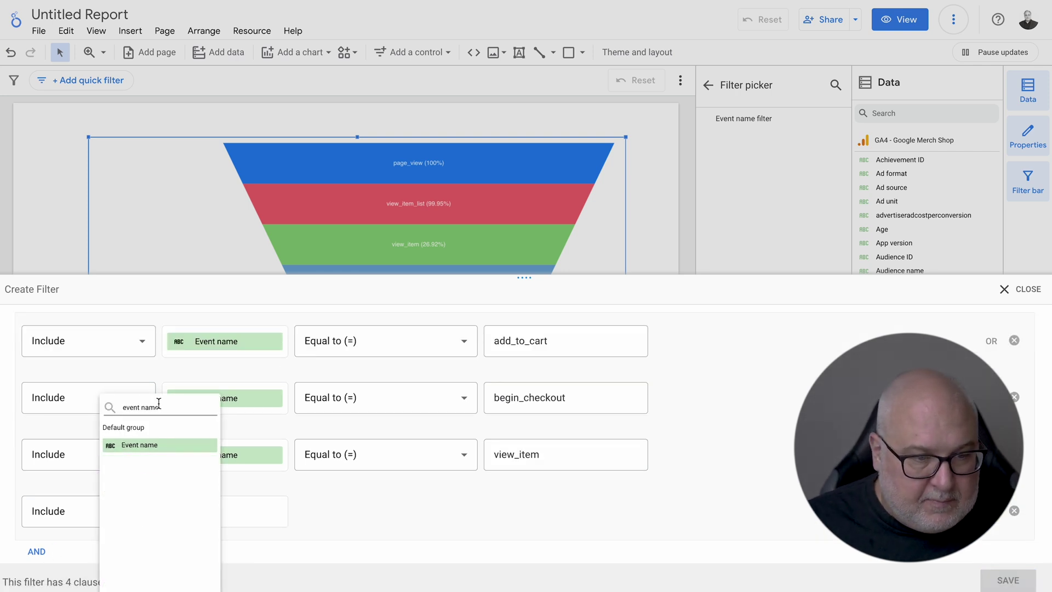
click(139, 446)
click(370, 514)
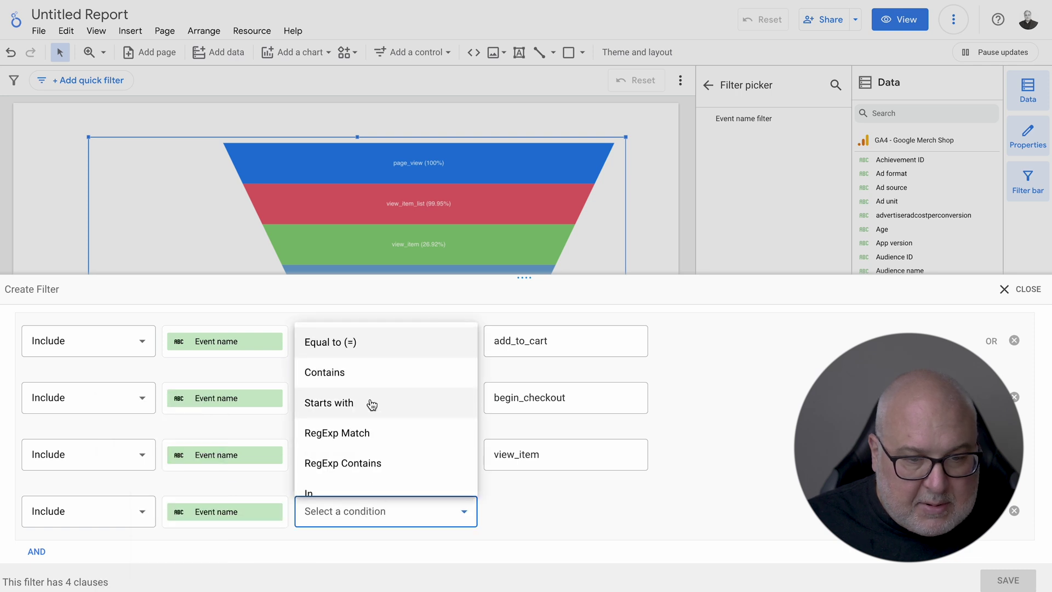
click(352, 342)
click(559, 510)
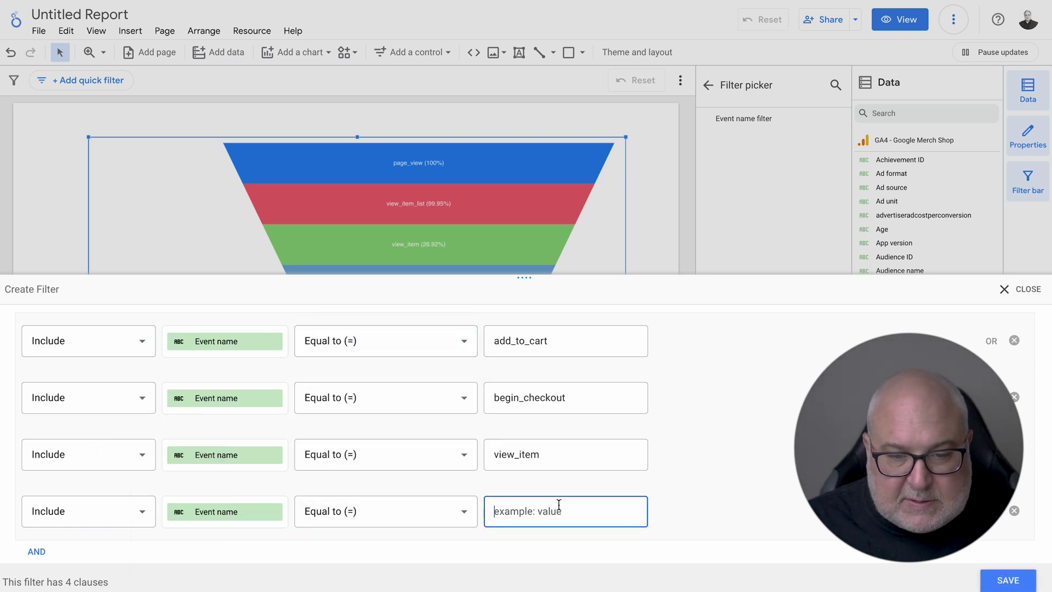
key(ctrl+Tab)
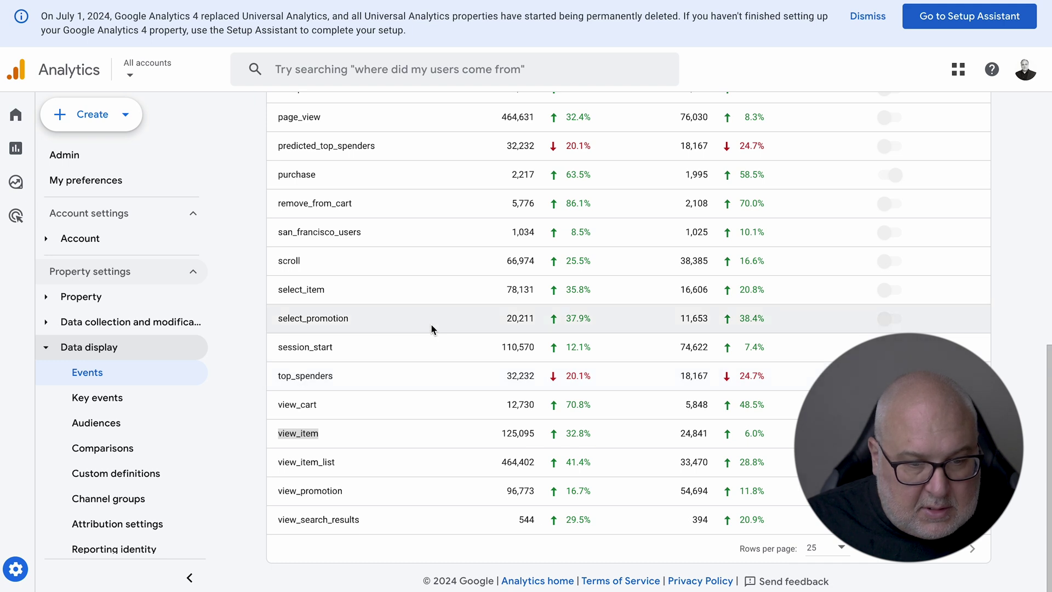
double_click(275, 404)
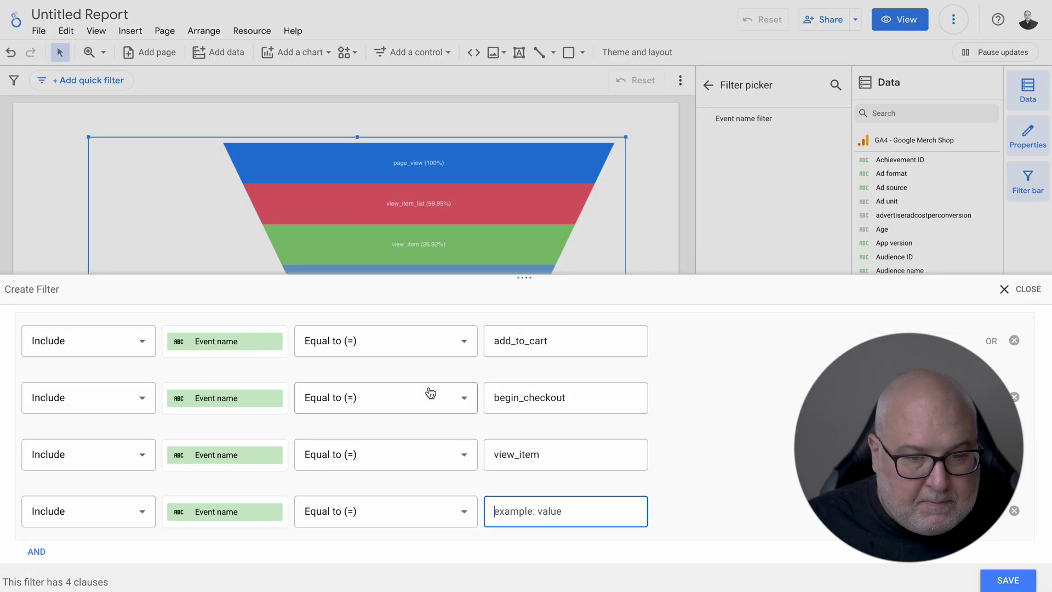
text(view_cart)
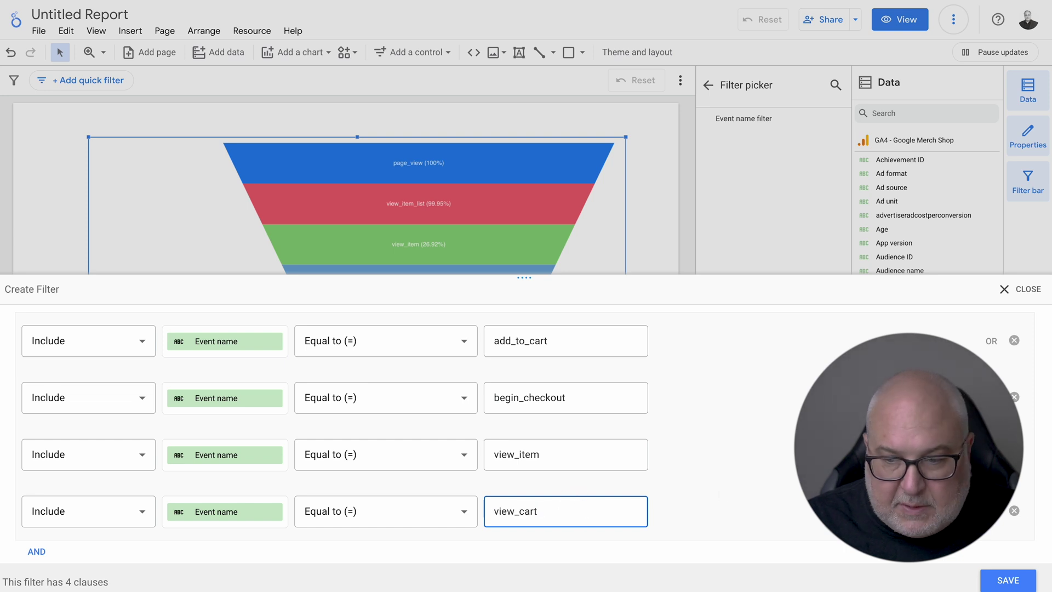
- Add a fifth Event name Equal to clause and copy add_payment_info from Google Analytics
click(36, 552)
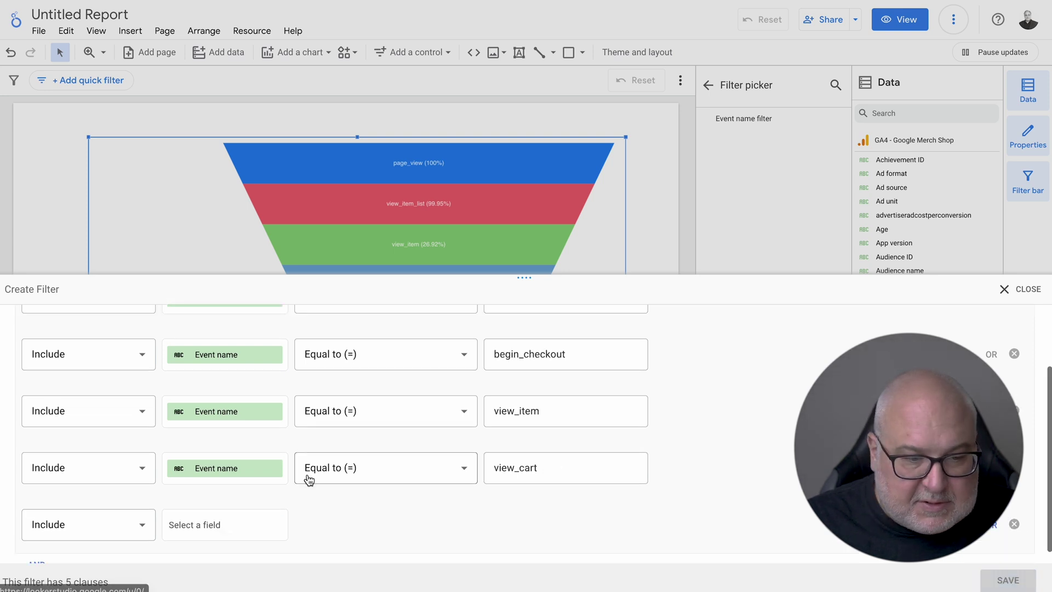
click(218, 537)
text(event)
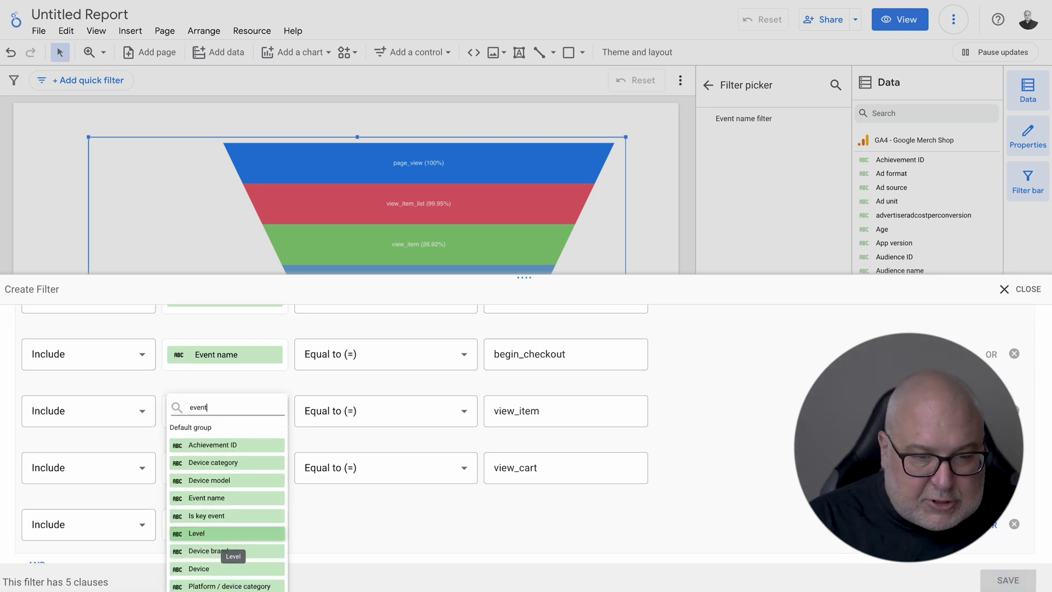
text( name)
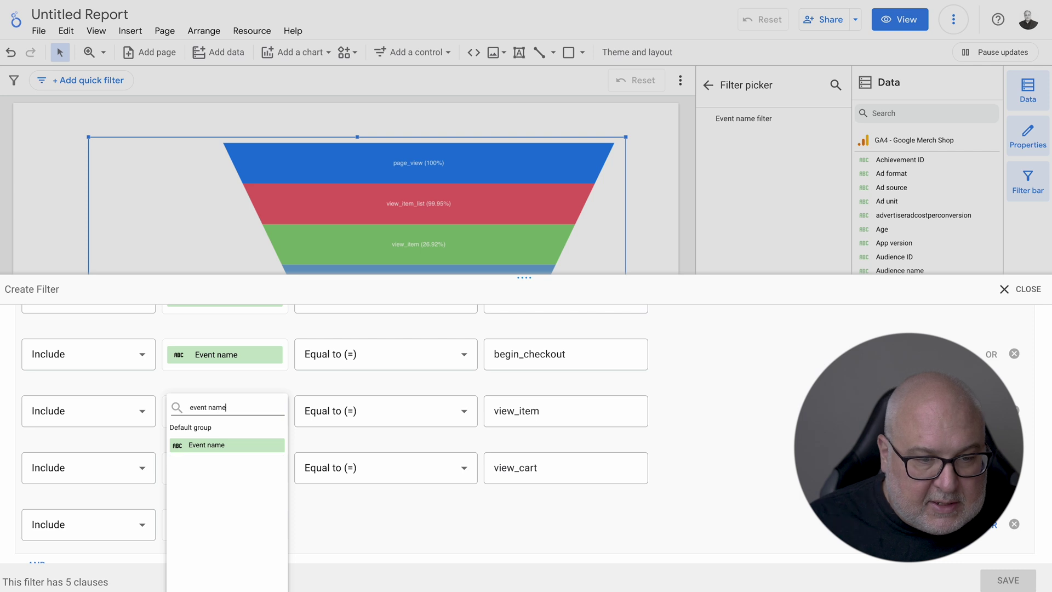
click(211, 445)
click(404, 527)
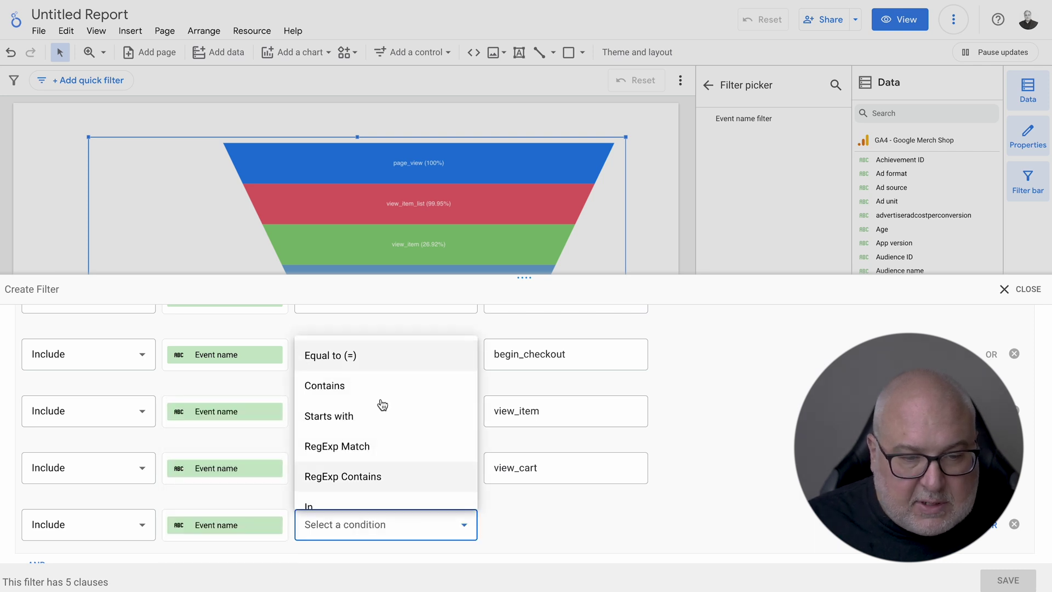
click(369, 359)
click(542, 524)
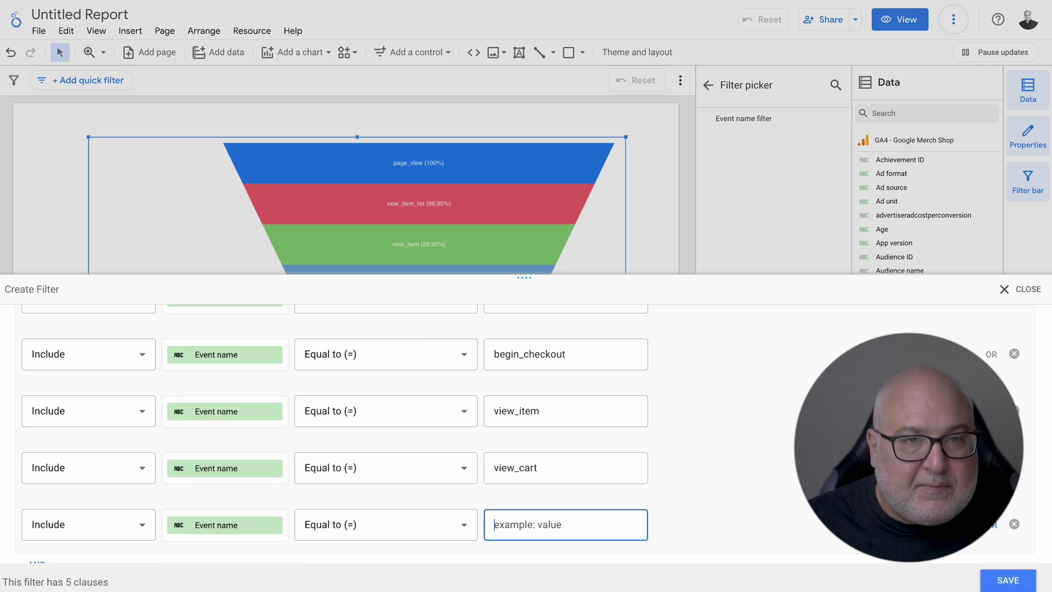
key(alt+Tab)
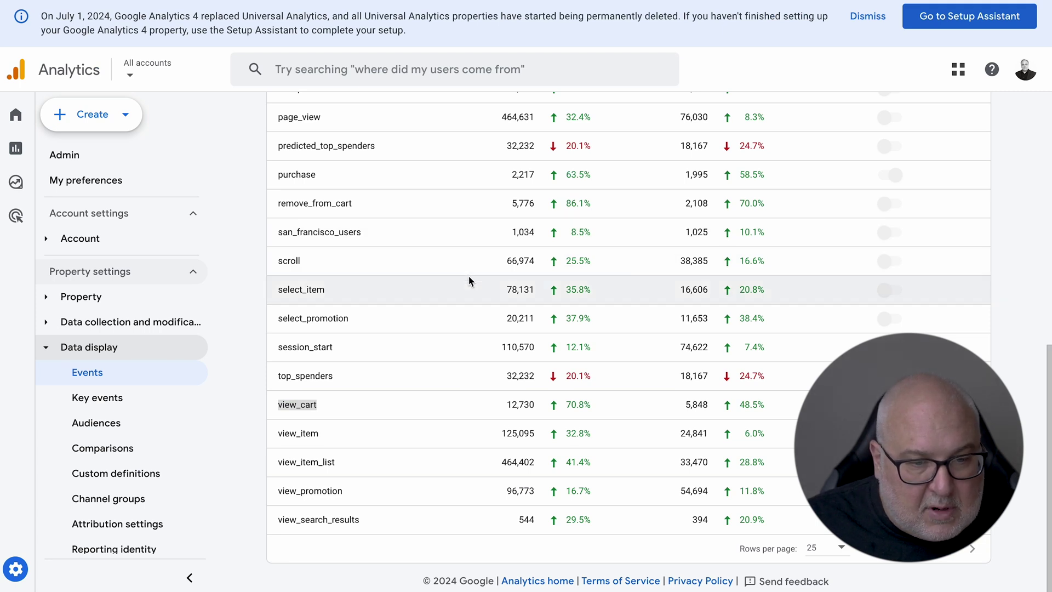
scroll(469, 281, up, 2)
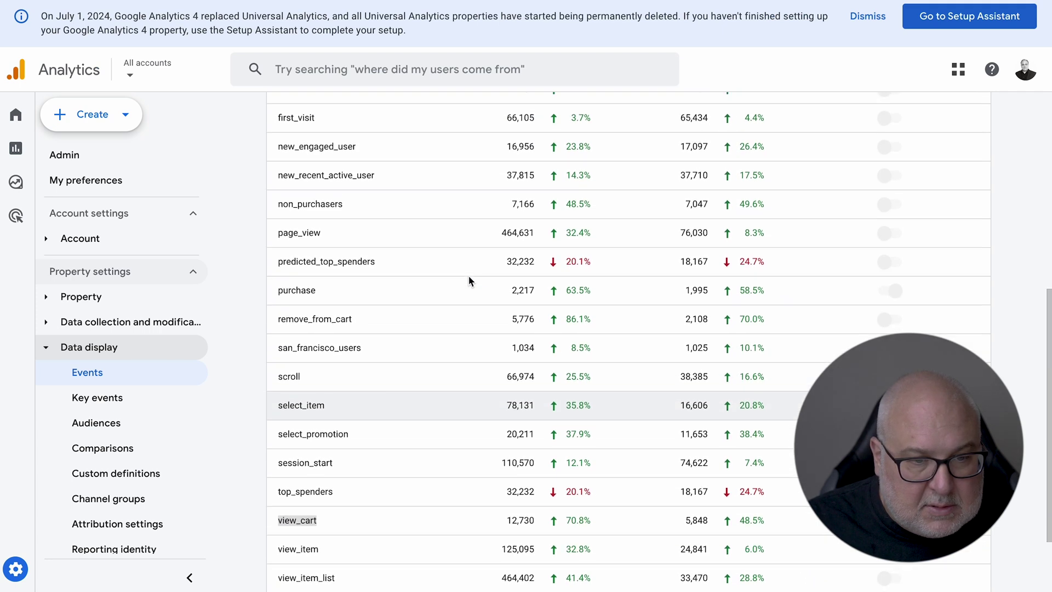
scroll(468, 275, up, 5)
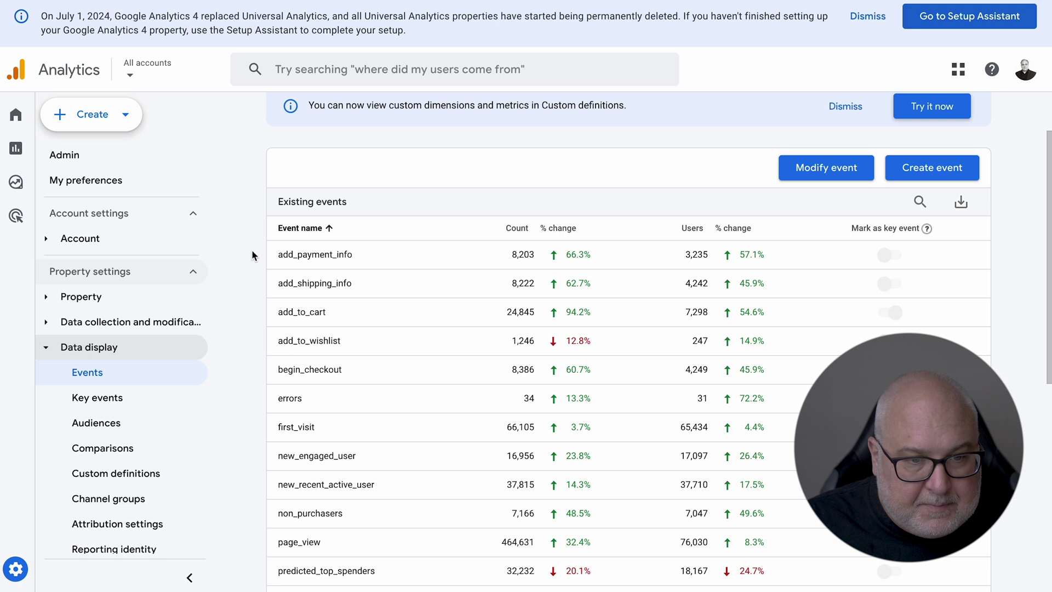
drag(278, 256, 378, 255)
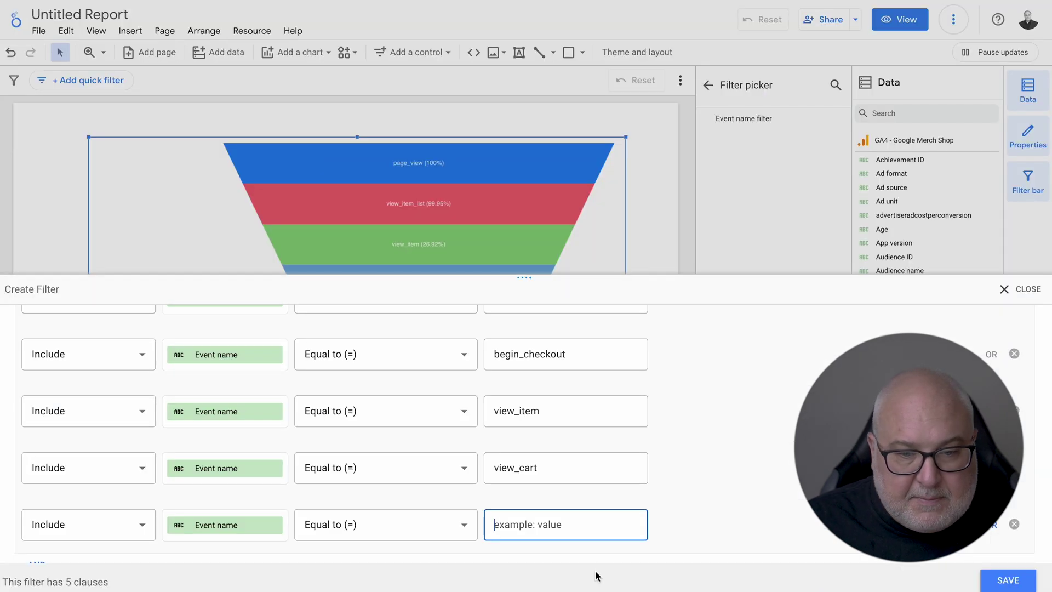
- Paste add_payment_info into the fifth clause and add a sixth clause matching purchase
text(add_payment_info)
click(989, 527)
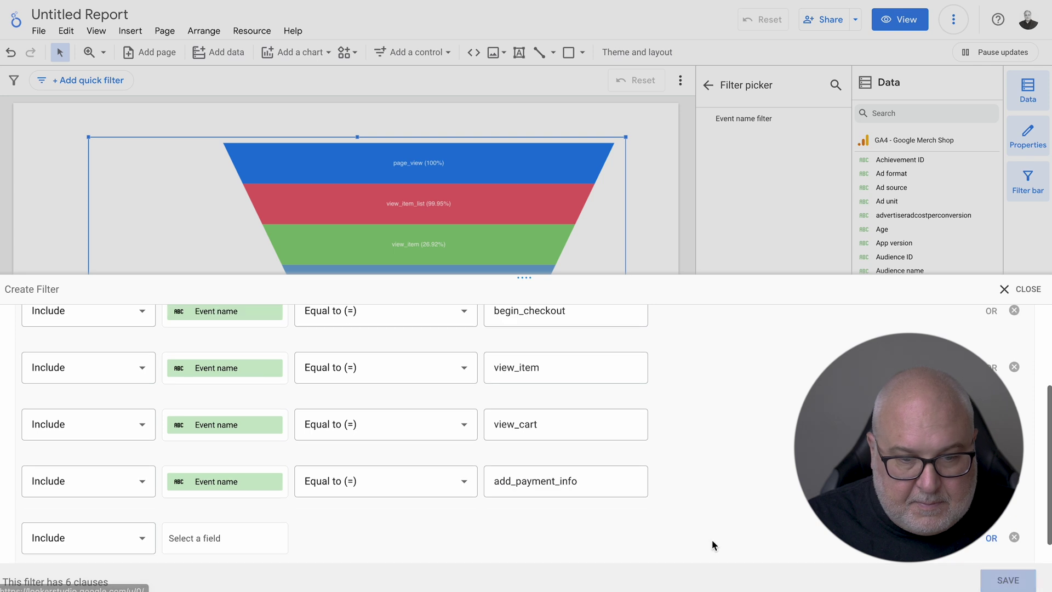
click(208, 541)
text(event name)
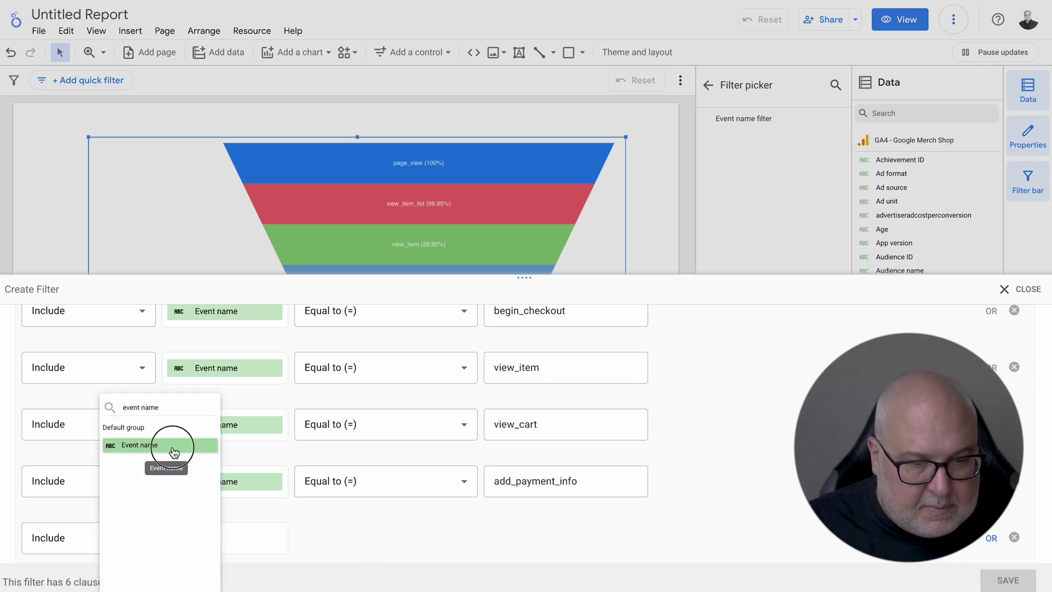
click(169, 446)
click(393, 544)
click(377, 383)
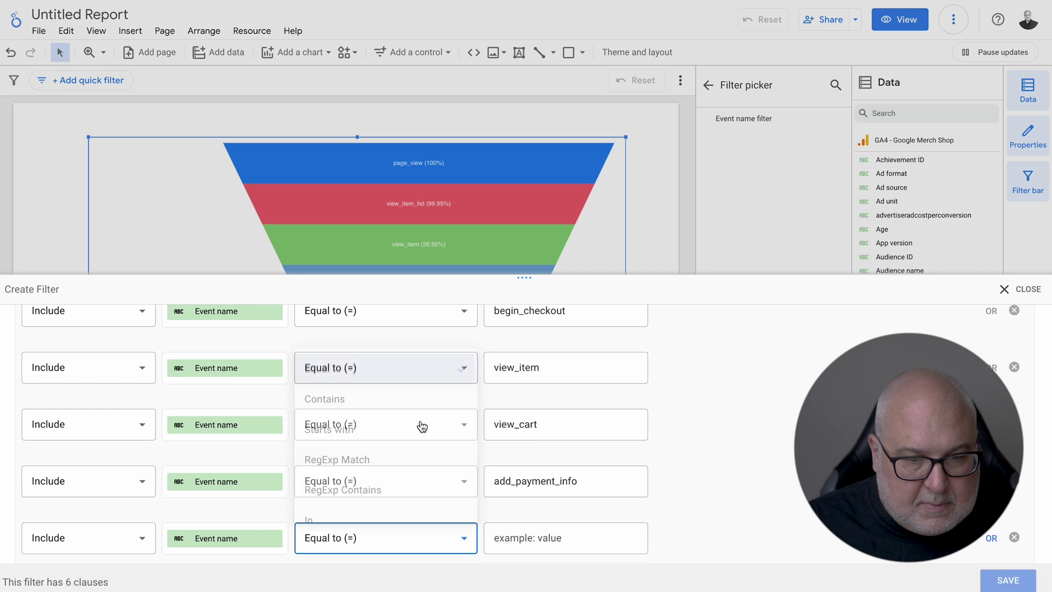
click(567, 543)
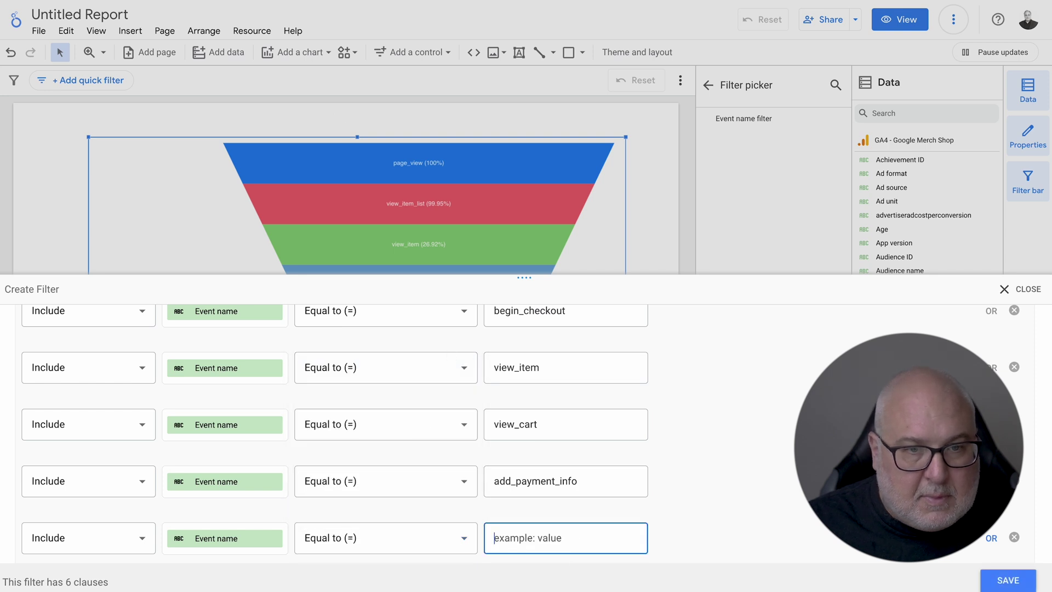
key(alt+Tab)
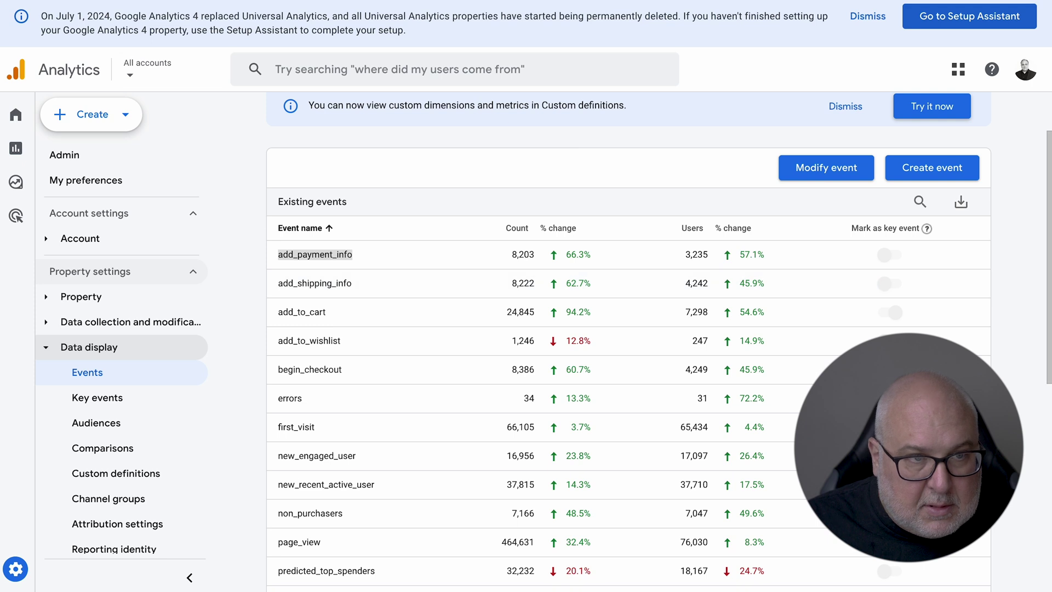
key(alt+Tab)
text(p)
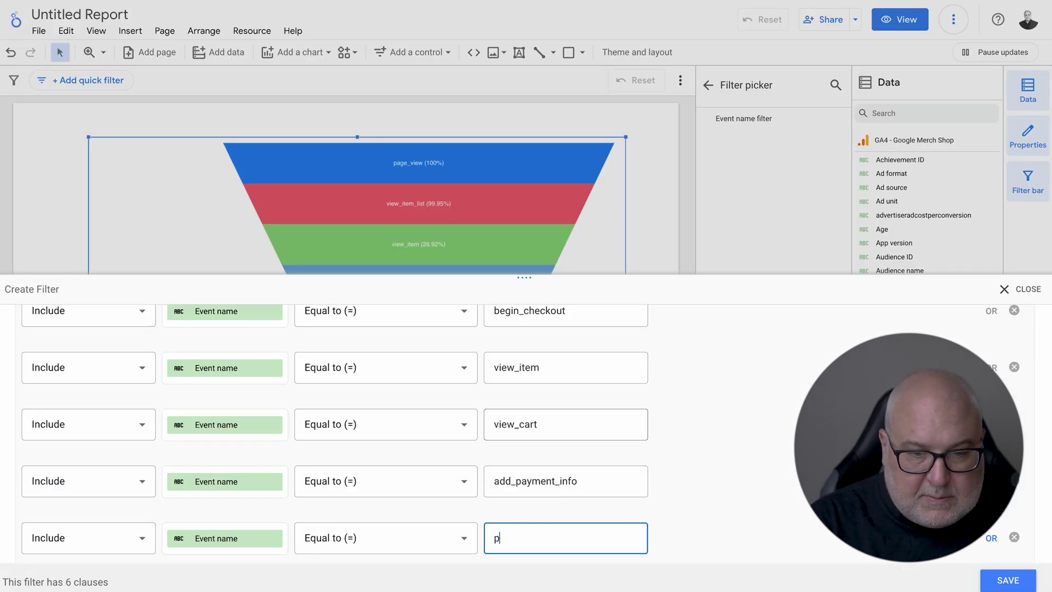
text(urchase)
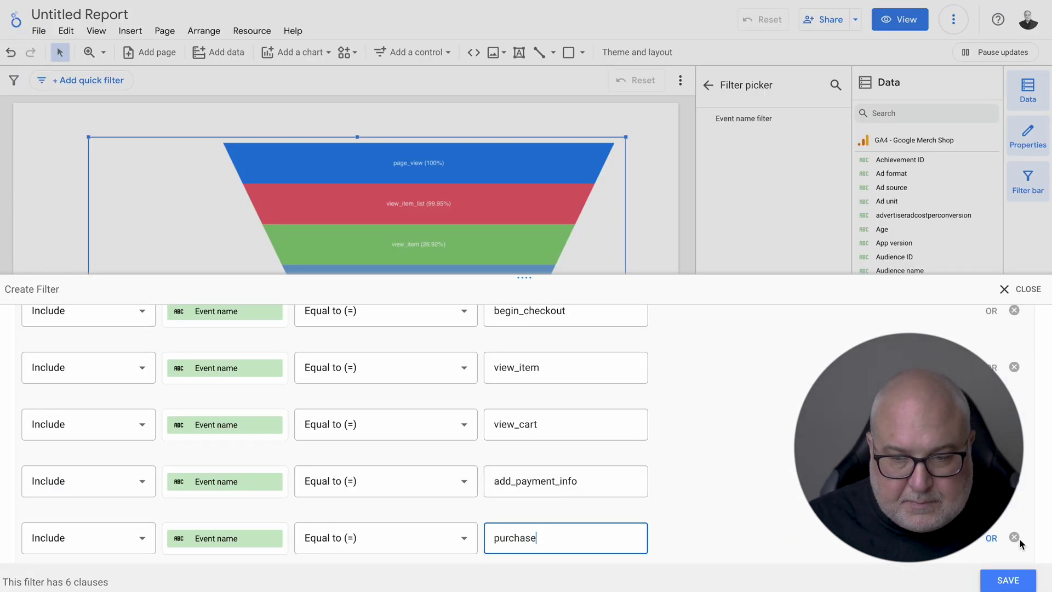
- Add a seventh Event name Equal to clause with add_shipping_info copied from Google Analytics
click(992, 538)
click(254, 547)
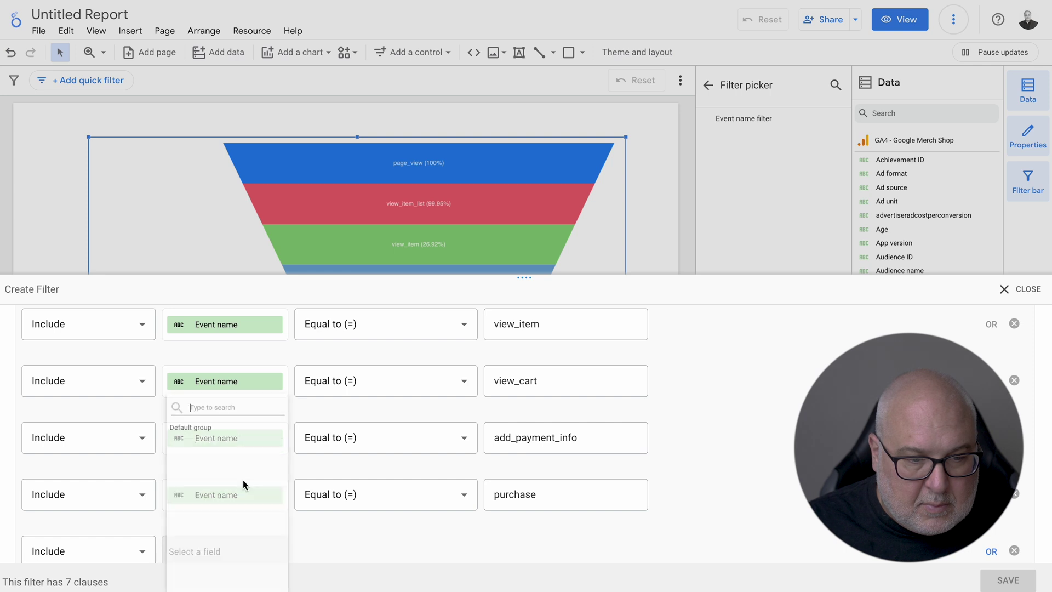
text(event name)
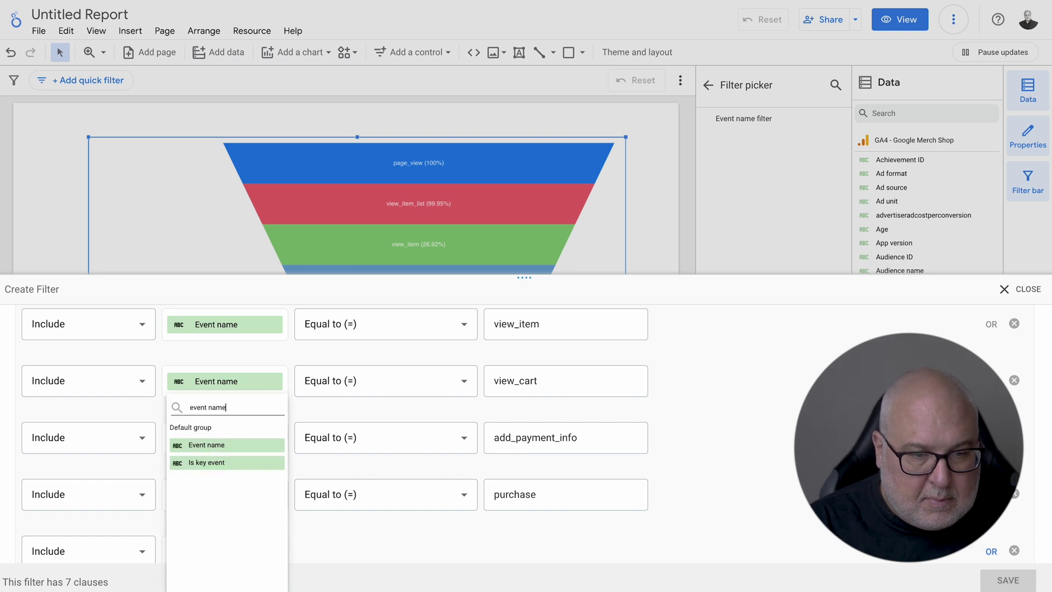
click(222, 445)
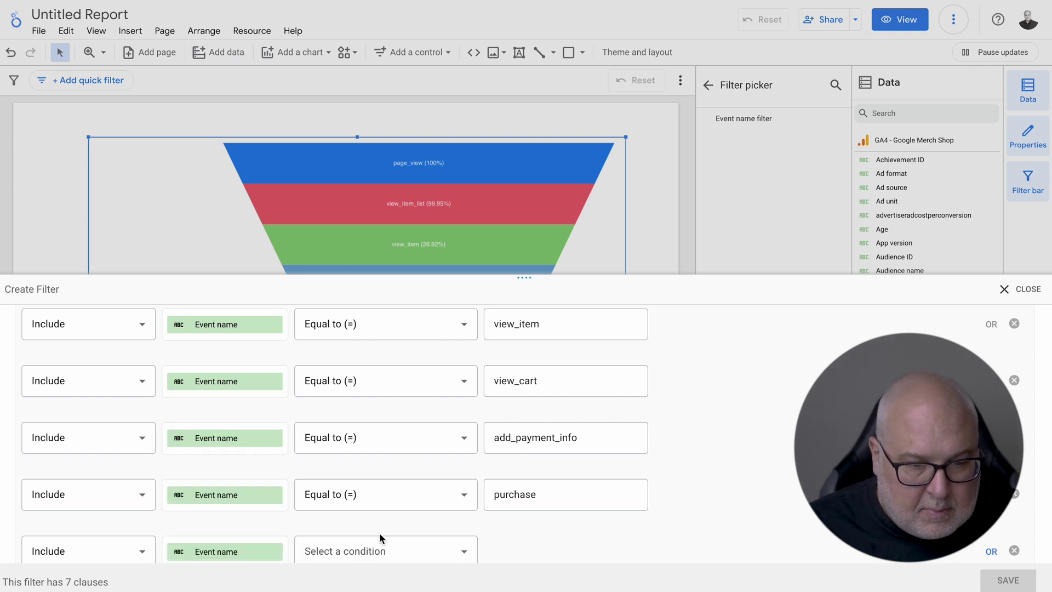
click(380, 547)
click(387, 383)
click(554, 549)
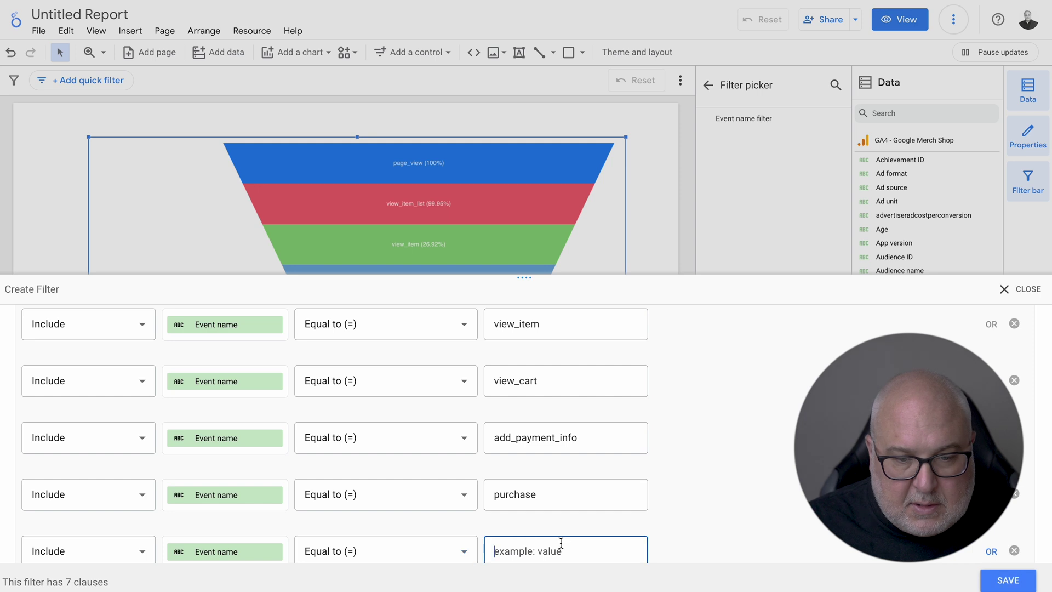
key(alt+Tab)
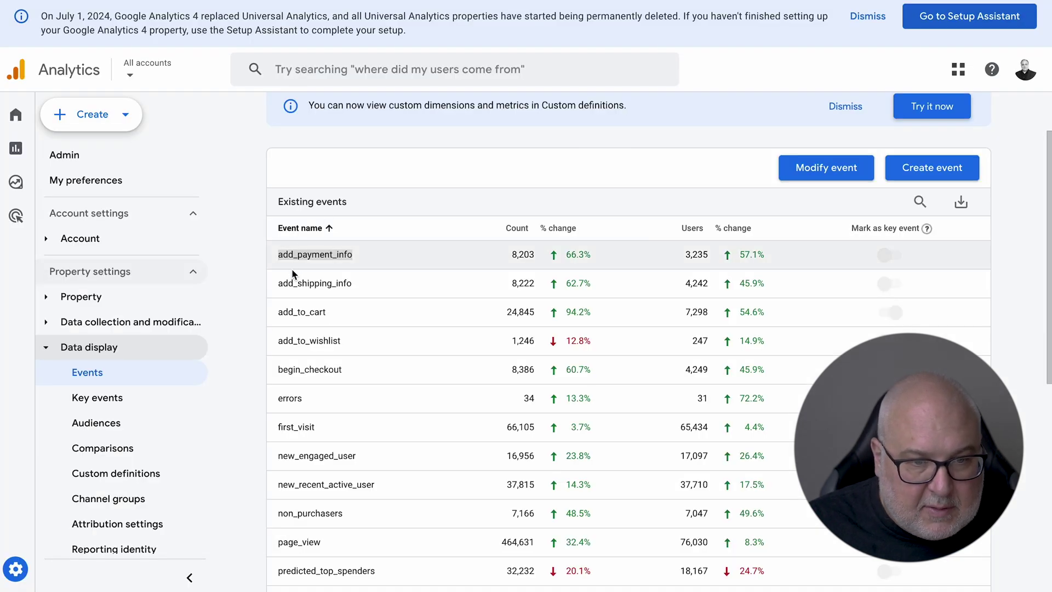
drag(278, 280, 350, 283)
key(ctrl+c)
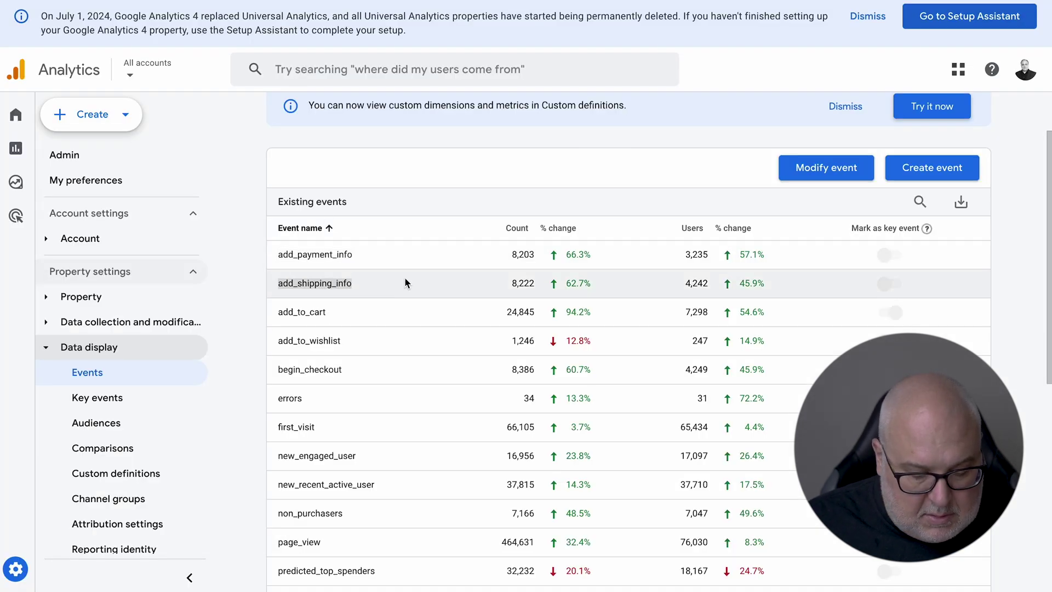
key(alt+Tab)
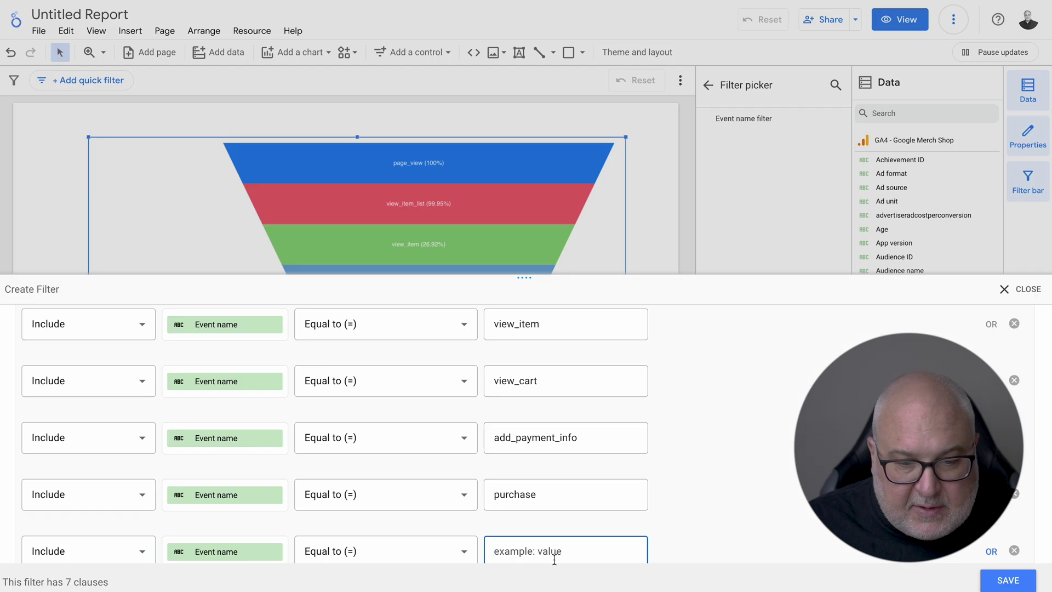
key(ctrl+v)
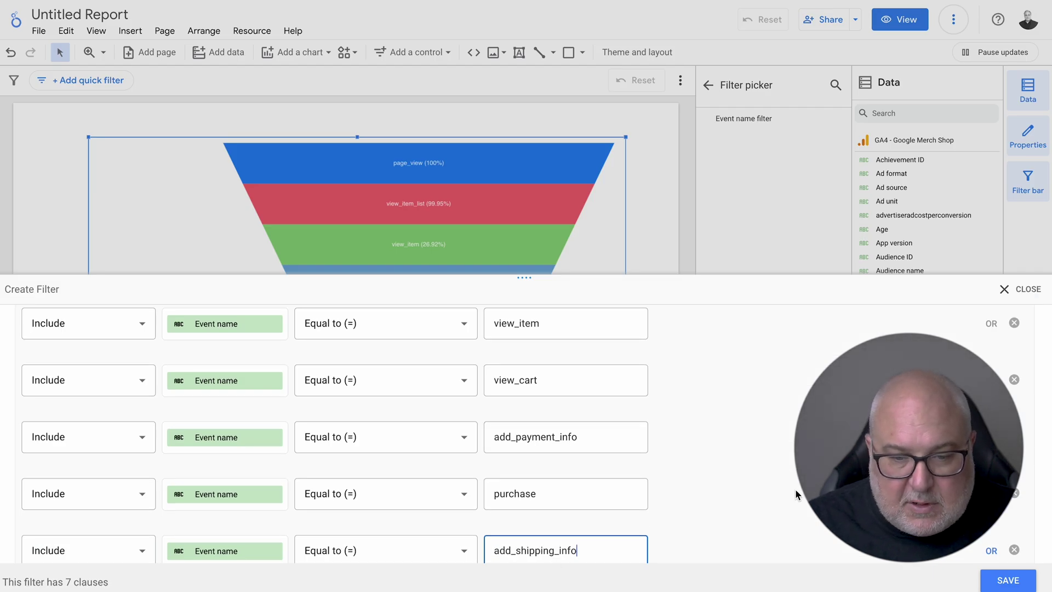
- Review the seven filter clauses, then switch to the Google Analytics events list
scroll(795, 489, down, 1)
scroll(795, 489, up, 2)
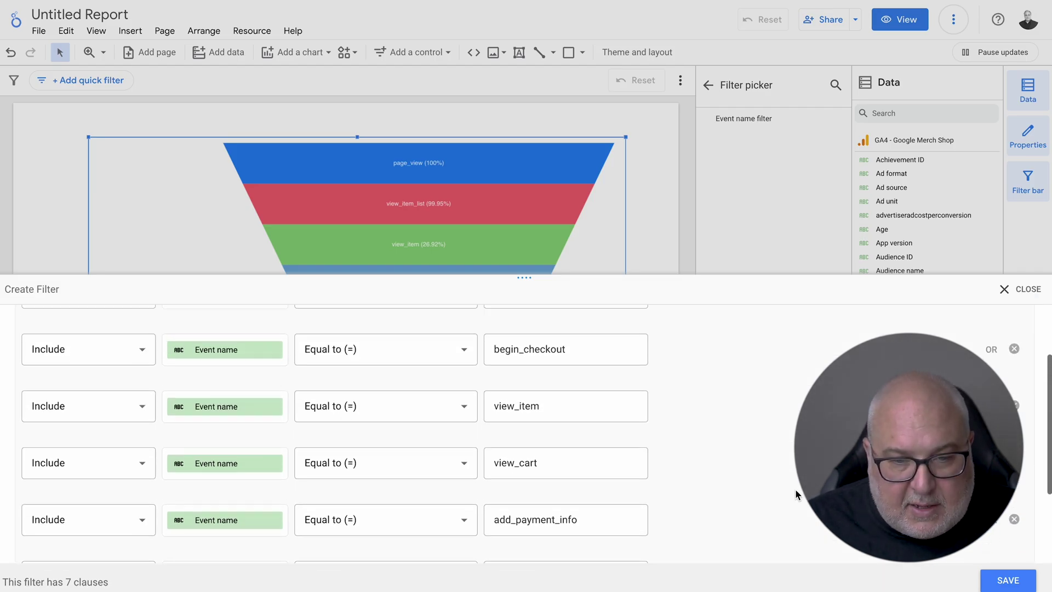
scroll(795, 489, down, 2)
scroll(794, 489, down, 1)
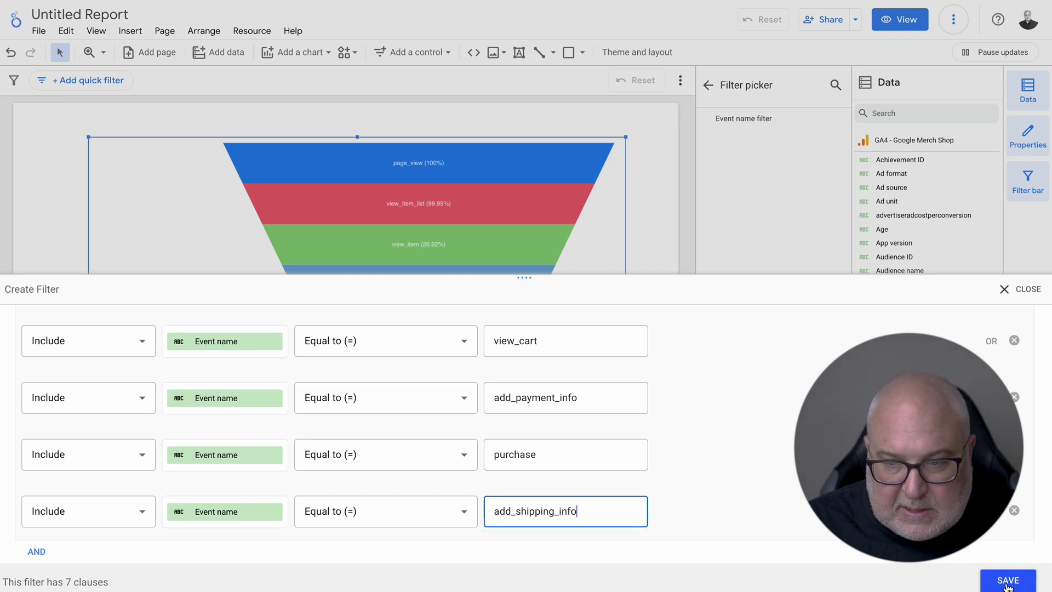
scroll(776, 375, up, 4)
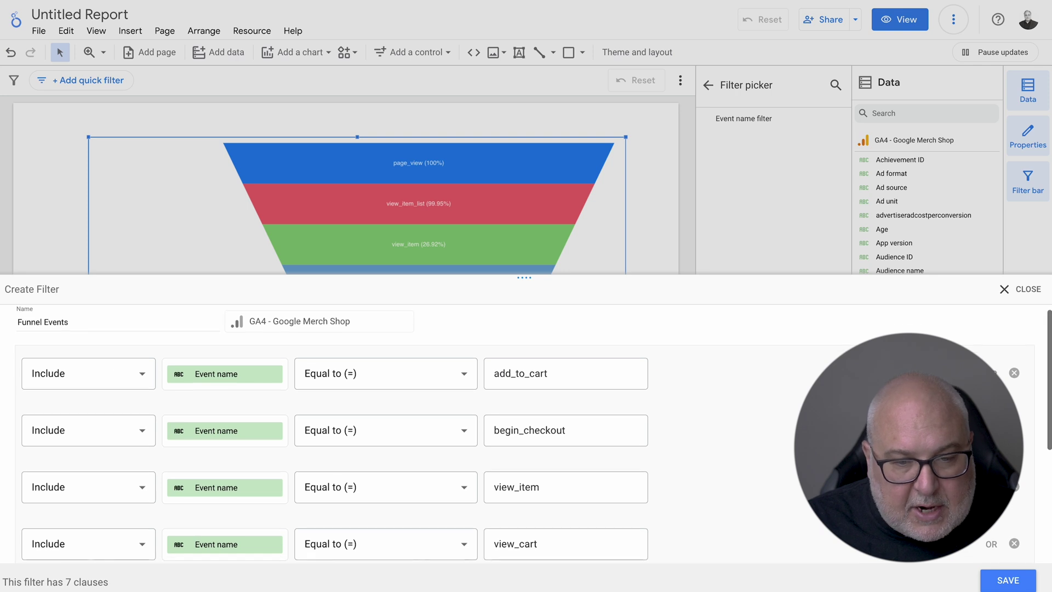
scroll(384, 433, down, 1)
scroll(384, 433, down, 4)
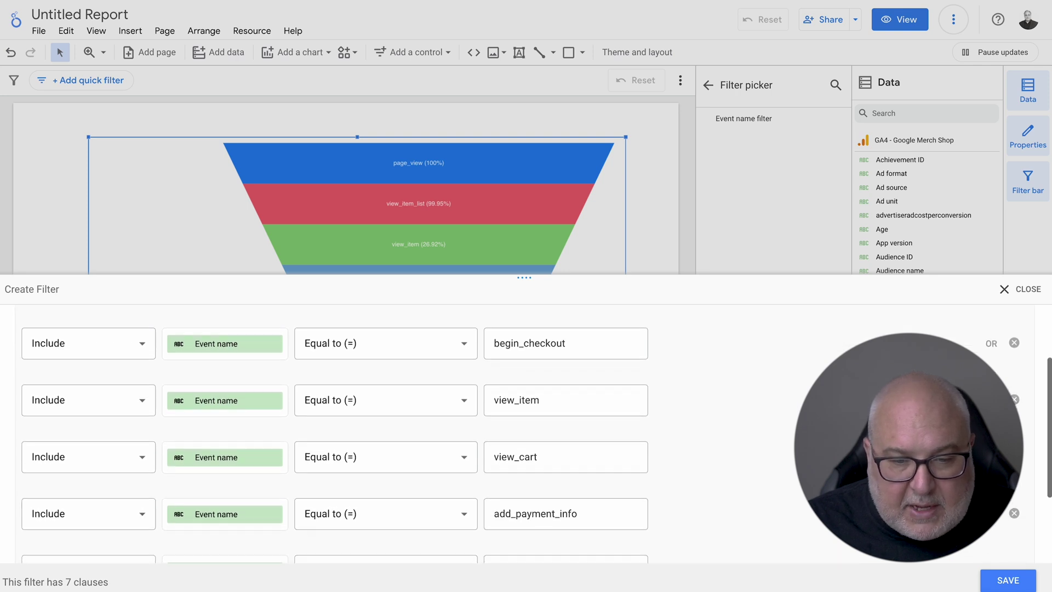
click(565, 511)
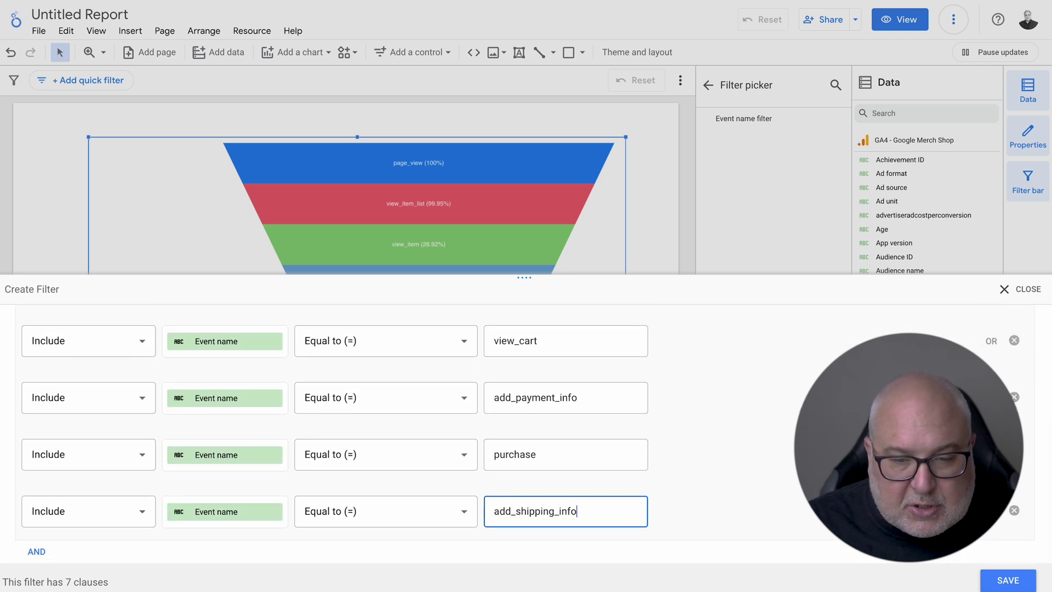
key(ctrl+Tab)
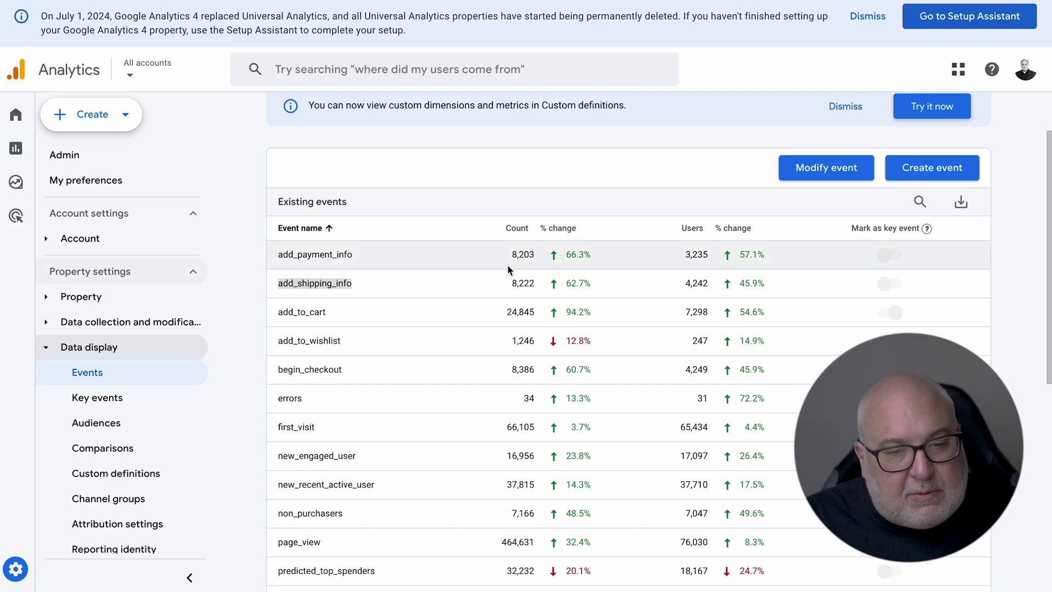
- Find remove_from_cart in GA4's Existing events table and select it for copying
scroll(523, 282, down, 1)
scroll(525, 290, down, 4)
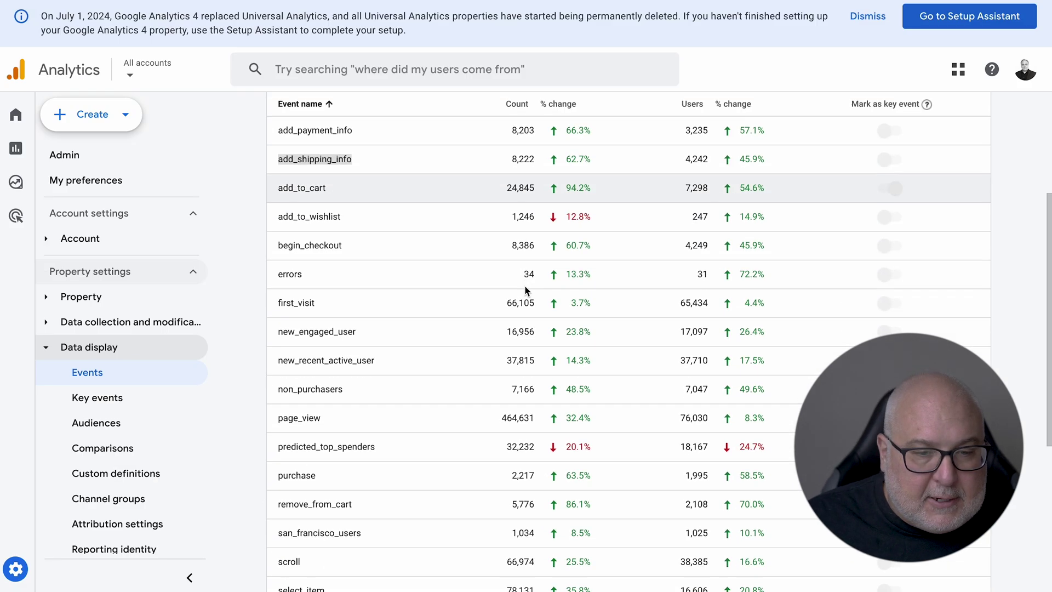
scroll(525, 289, down, 3)
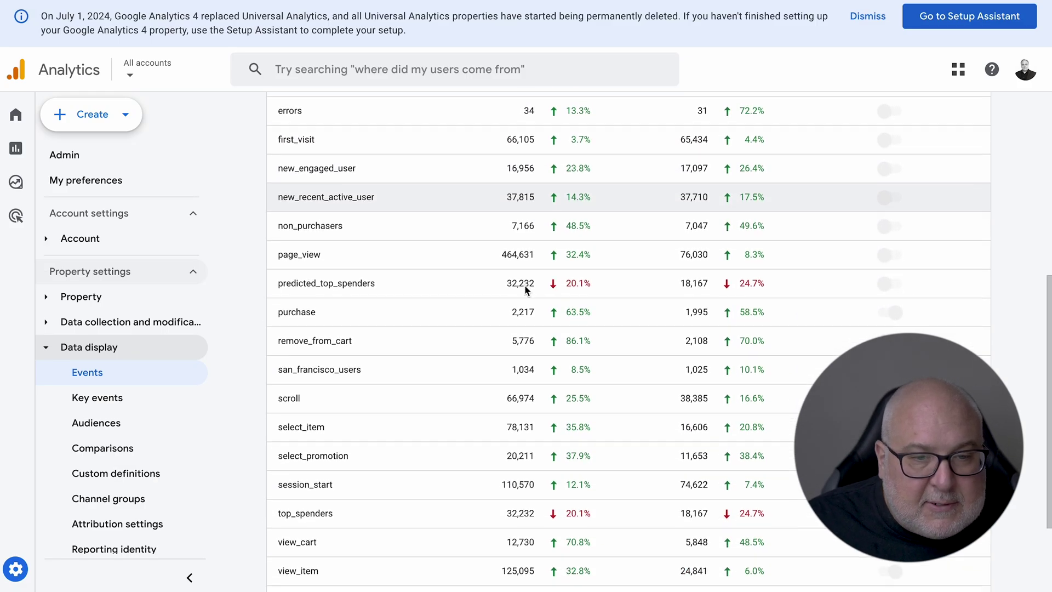
scroll(524, 284, down, 1)
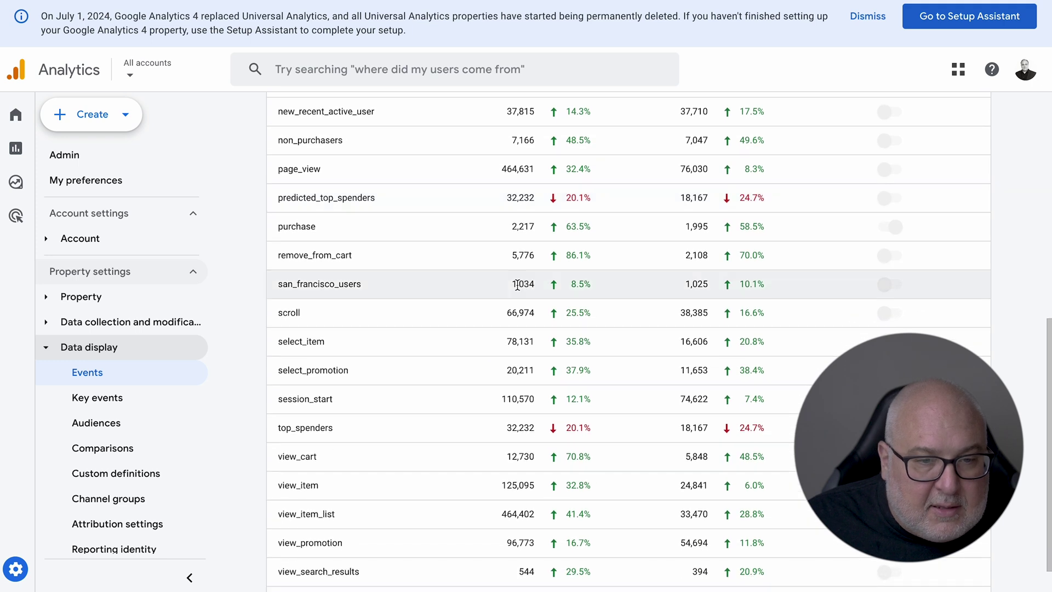
drag(277, 255, 351, 256)
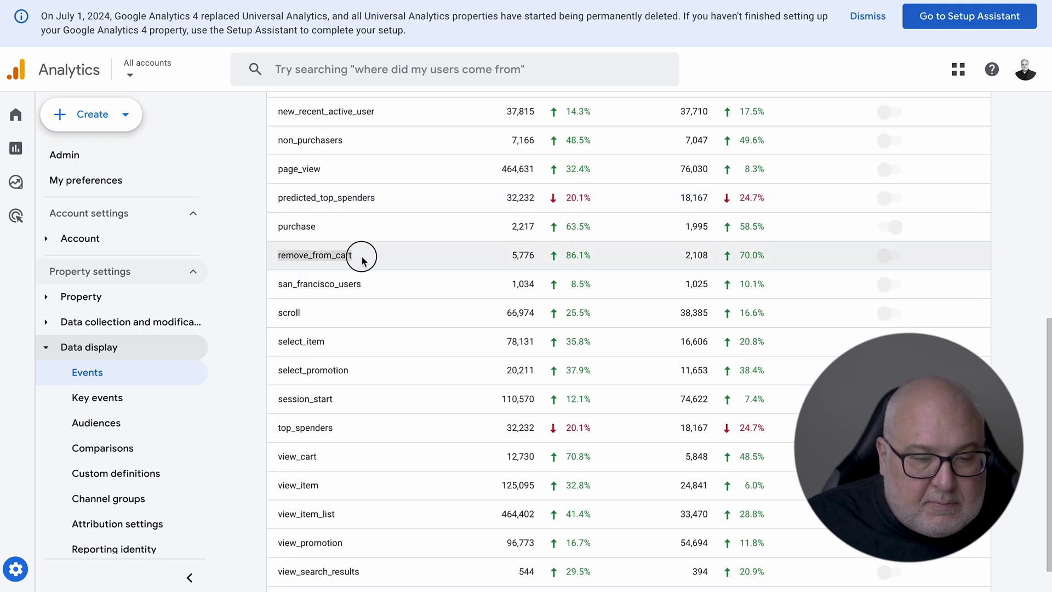
scroll(469, 266, down, 1)
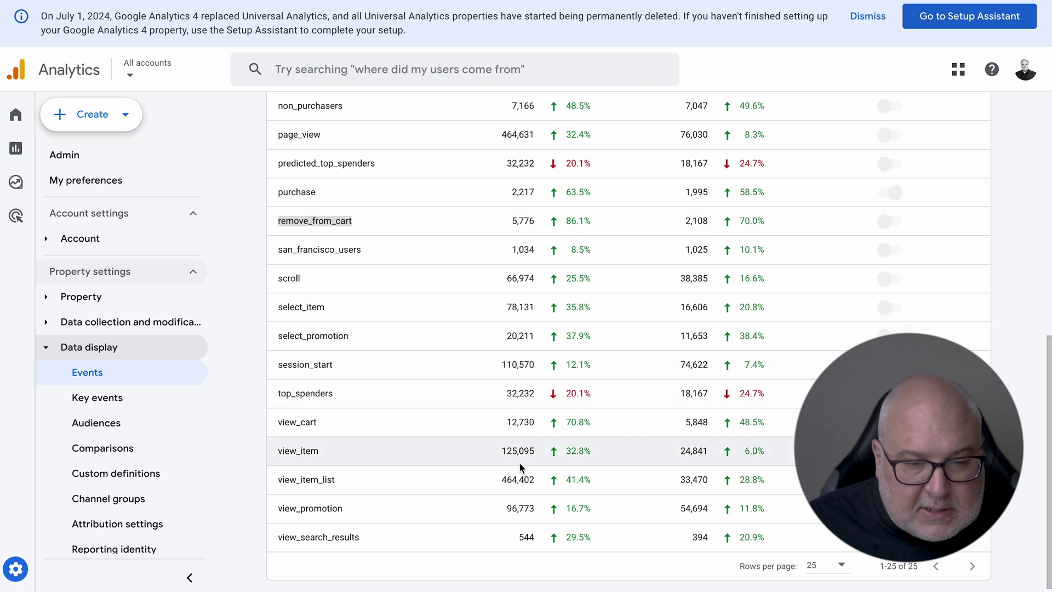
scroll(518, 462, up, 1)
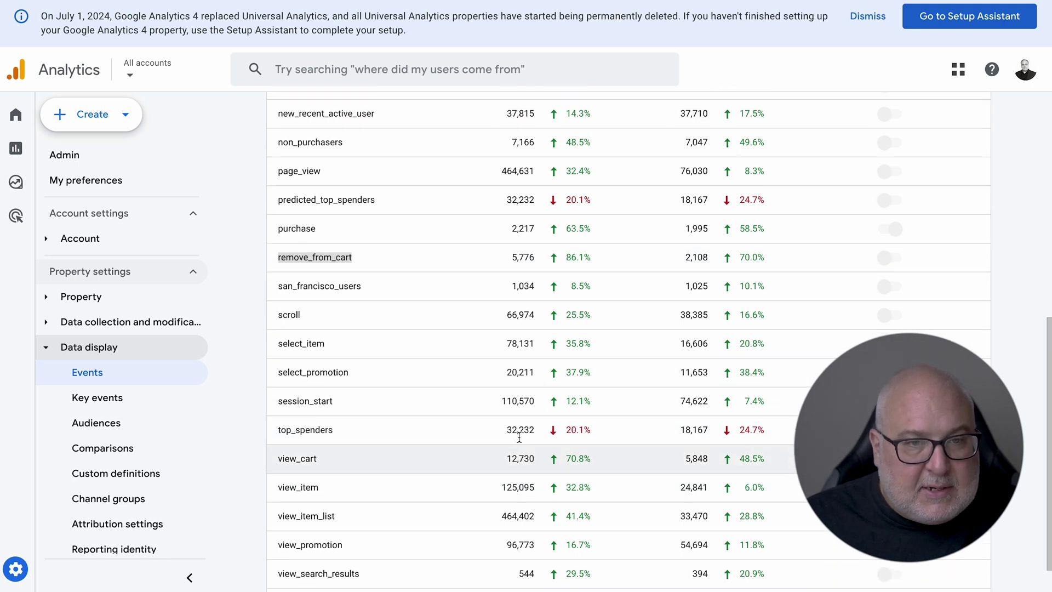
scroll(519, 437, up, 2)
scroll(519, 436, down, 1)
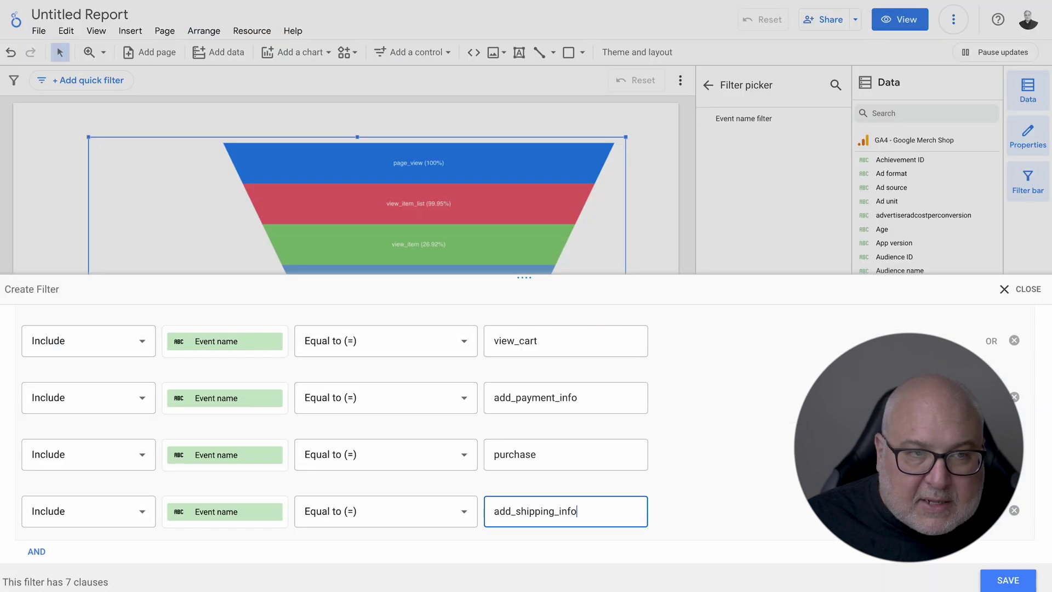
- Add an eighth clause, Event name Equal to remove_from_cart, and save the Funnel Events filter
click(991, 510)
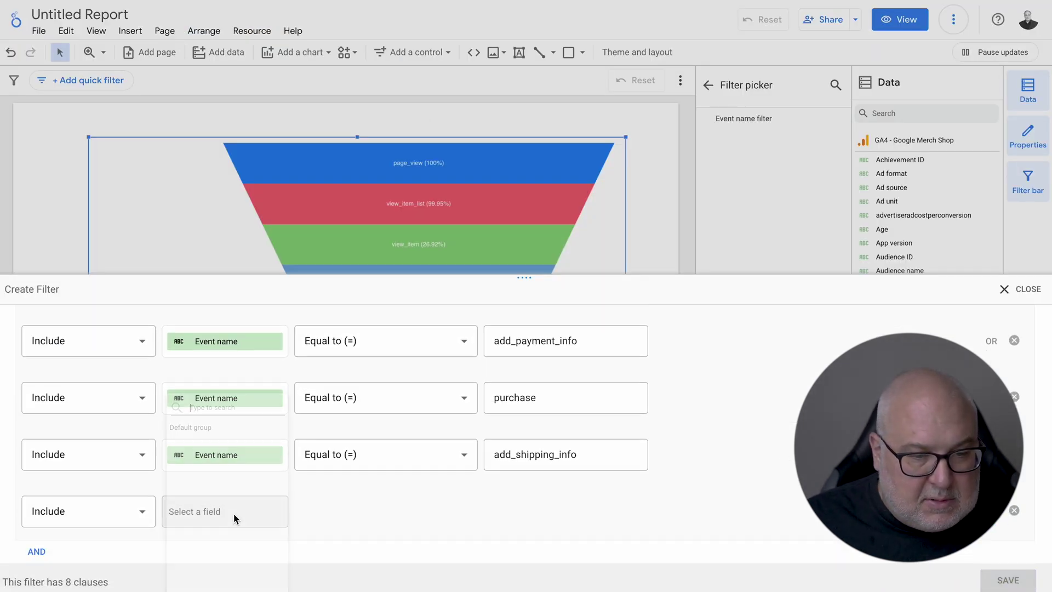
click(233, 513)
text(event name)
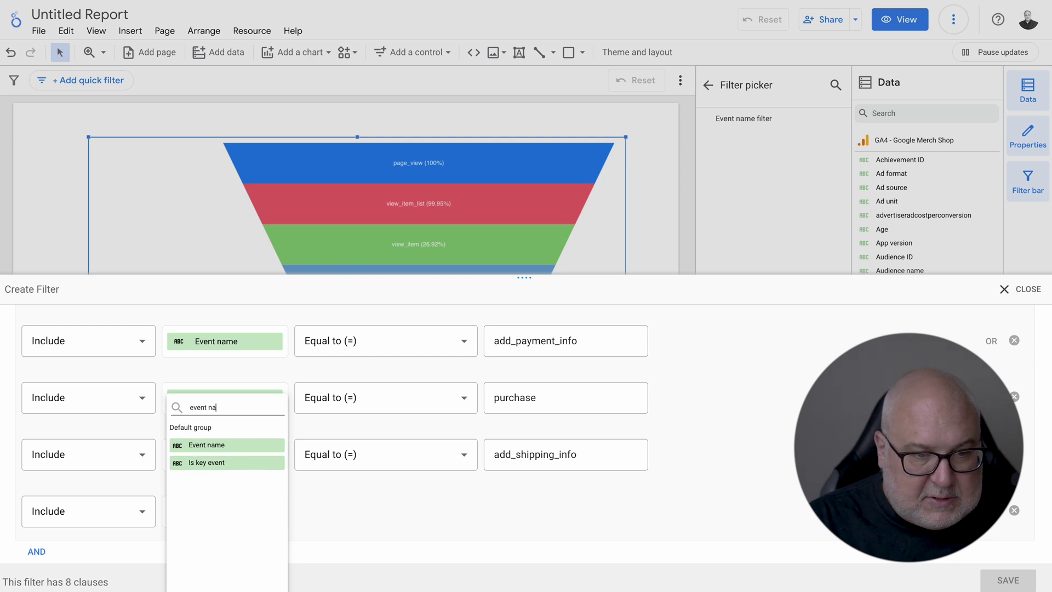
click(266, 444)
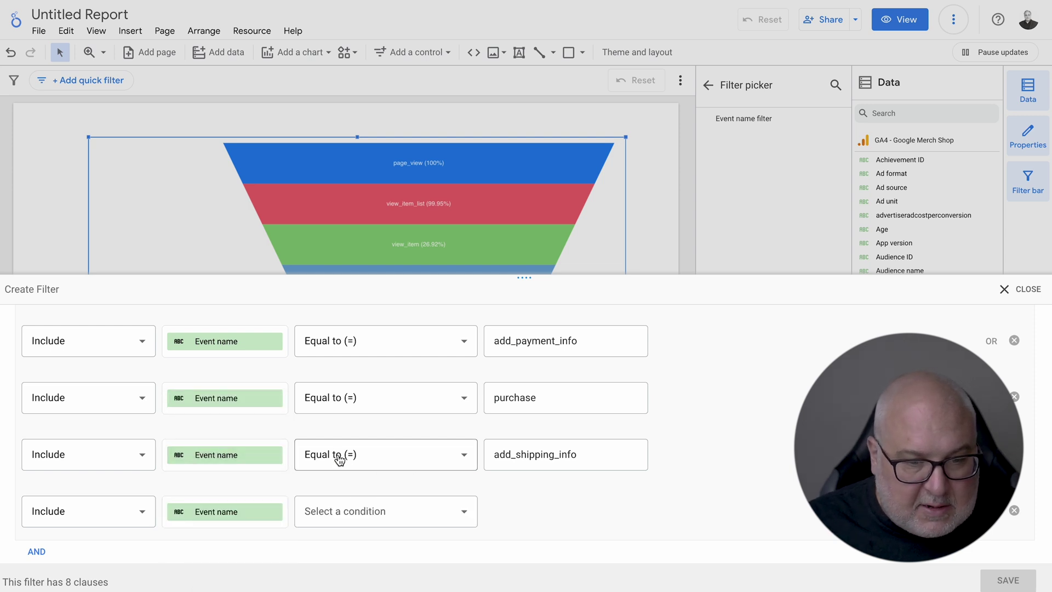
click(352, 512)
click(362, 359)
click(540, 508)
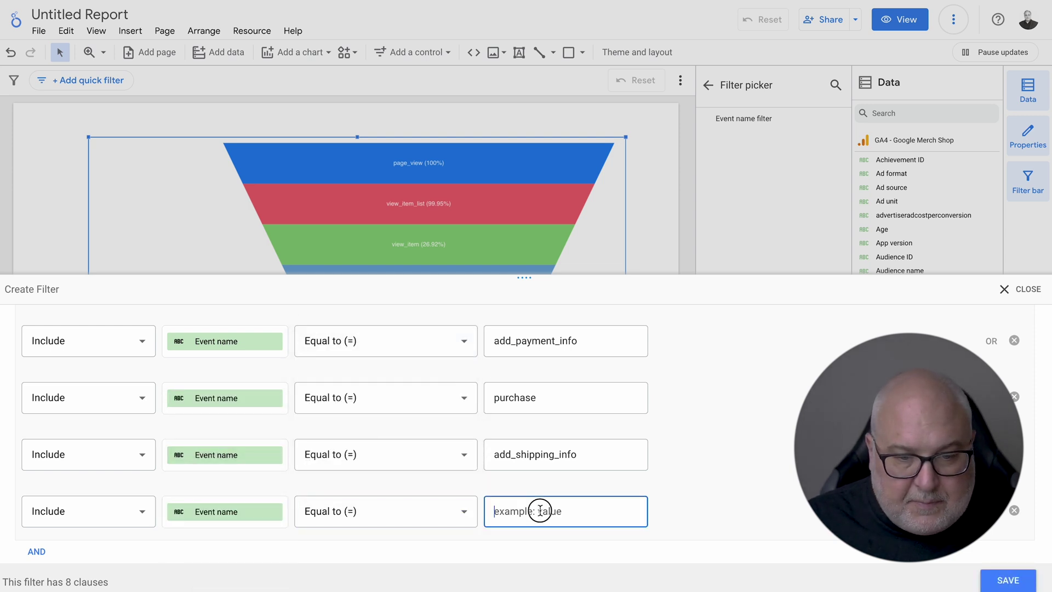
text(remove_from_cart)
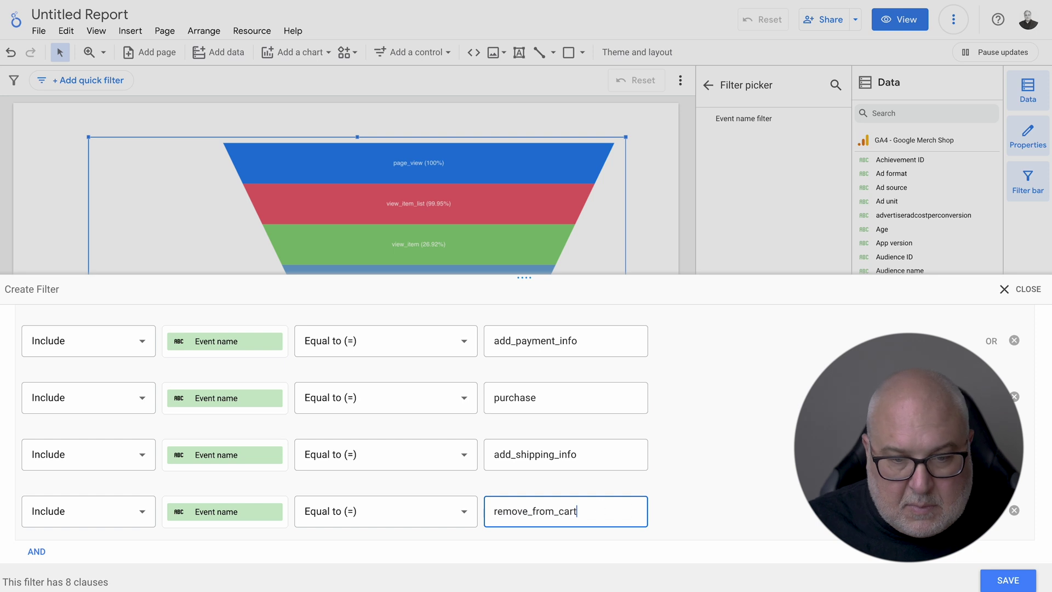
click(1007, 580)
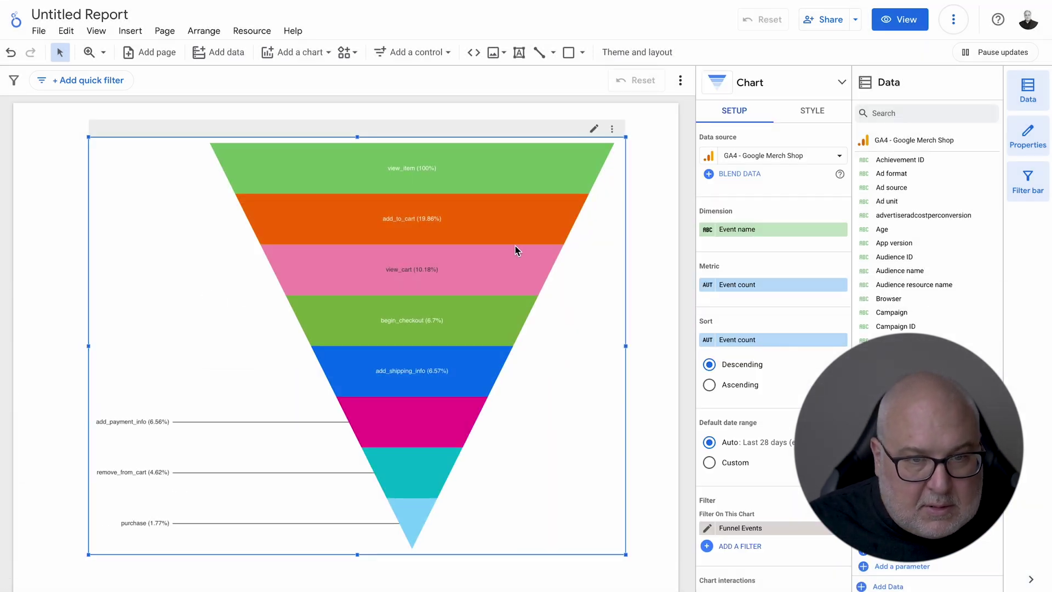
- Set the funnel's label font size to 20px and deselect the chart
mouse_move(477, 181)
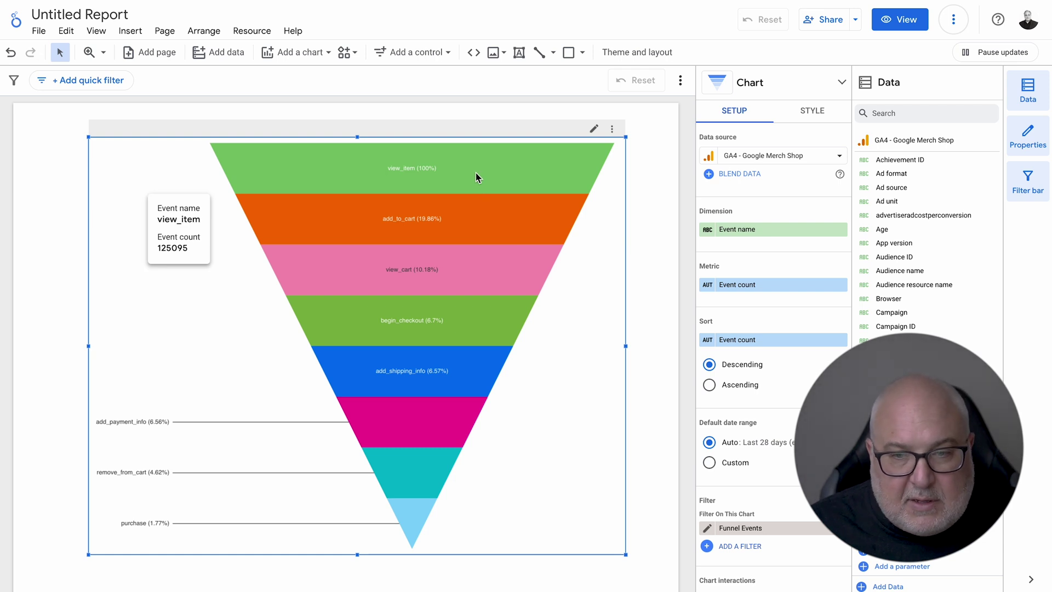
click(826, 110)
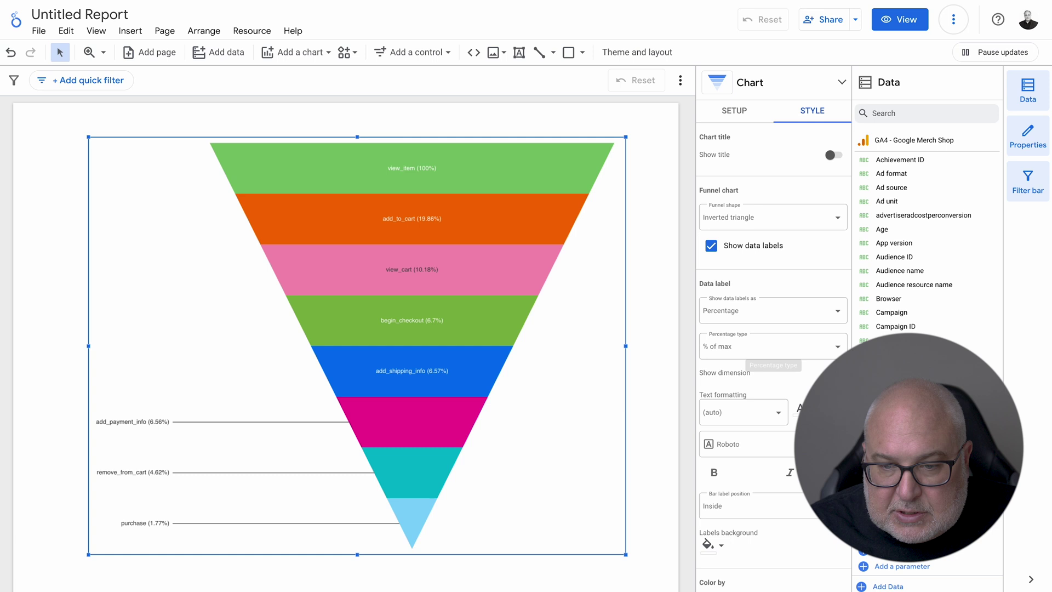
scroll(779, 362, down, 1)
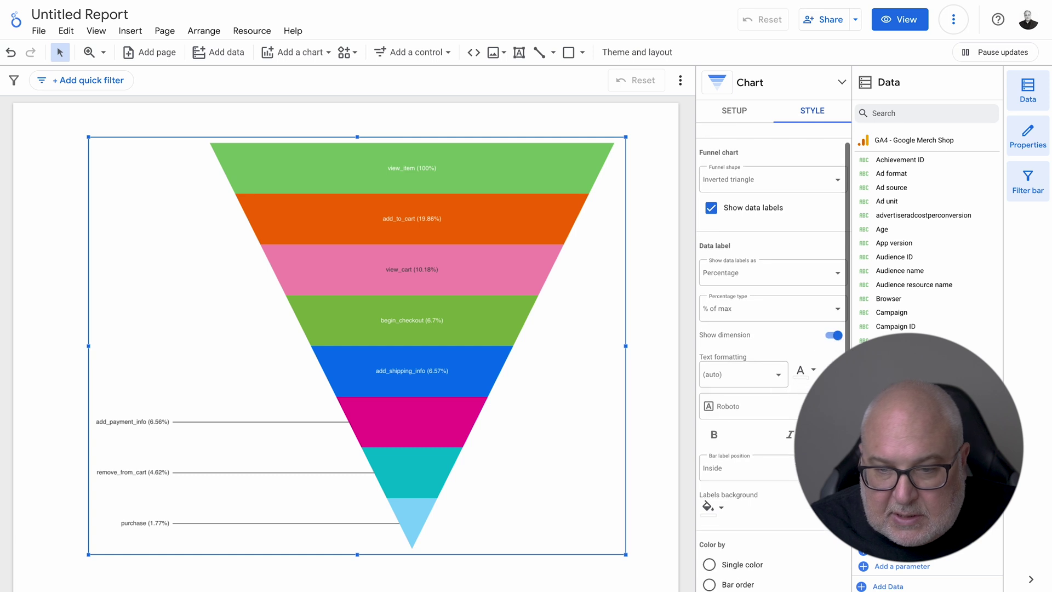
click(783, 382)
click(761, 535)
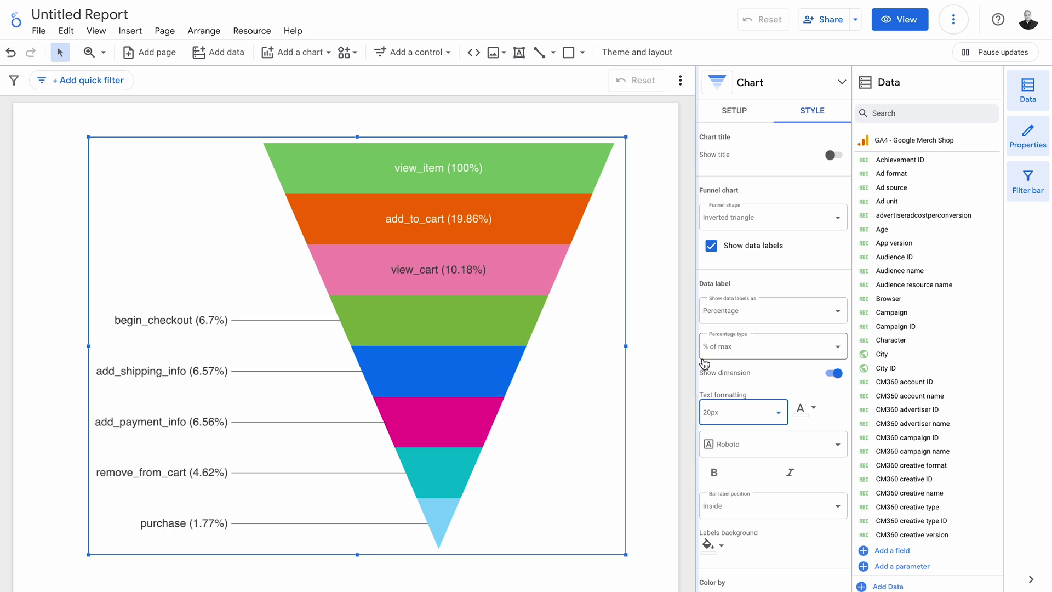
click(663, 350)
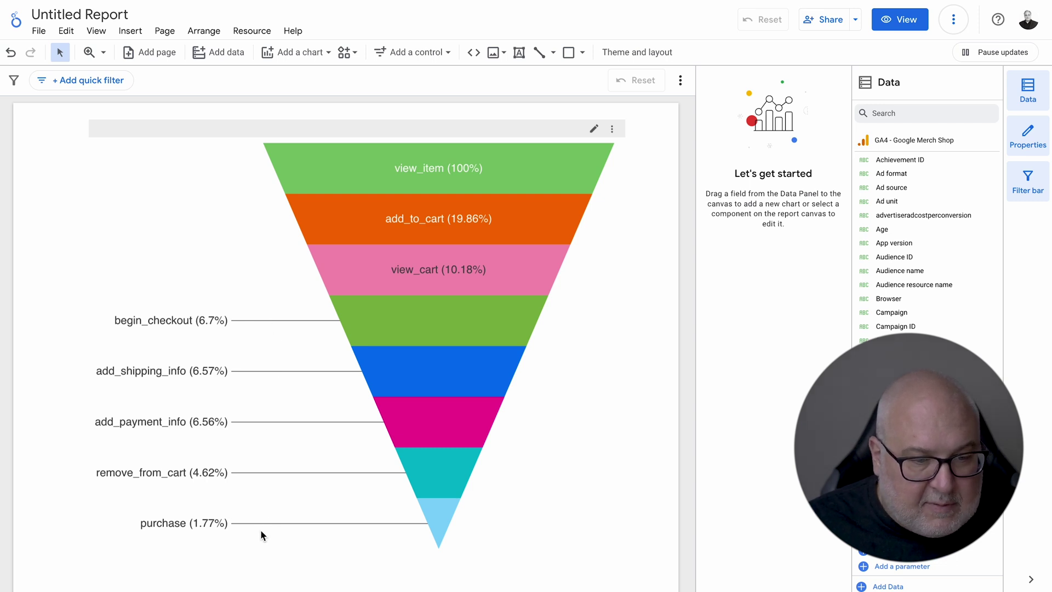
mouse_move(440, 199)
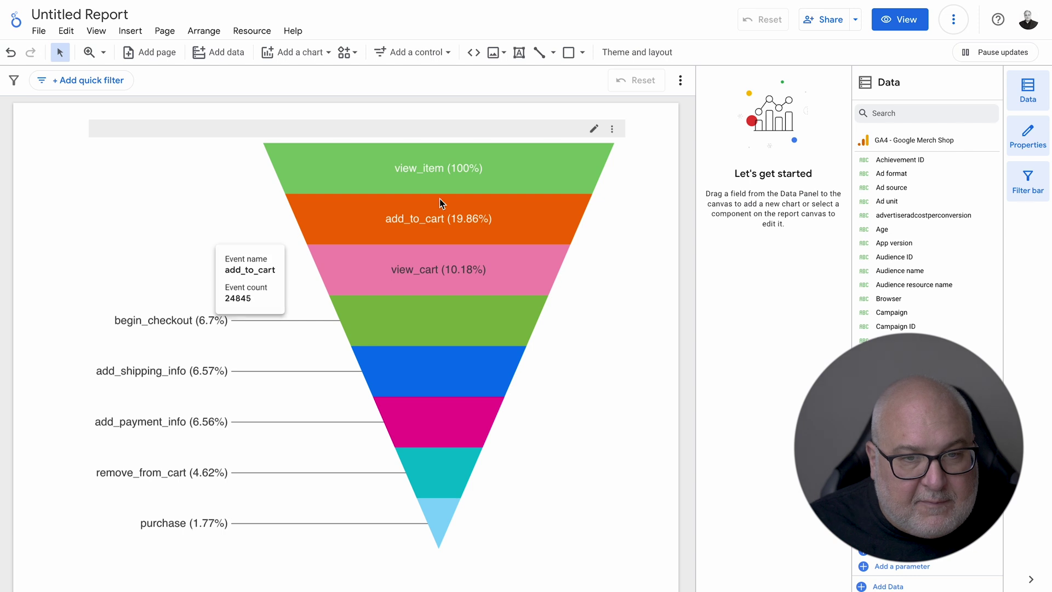
mouse_move(365, 170)
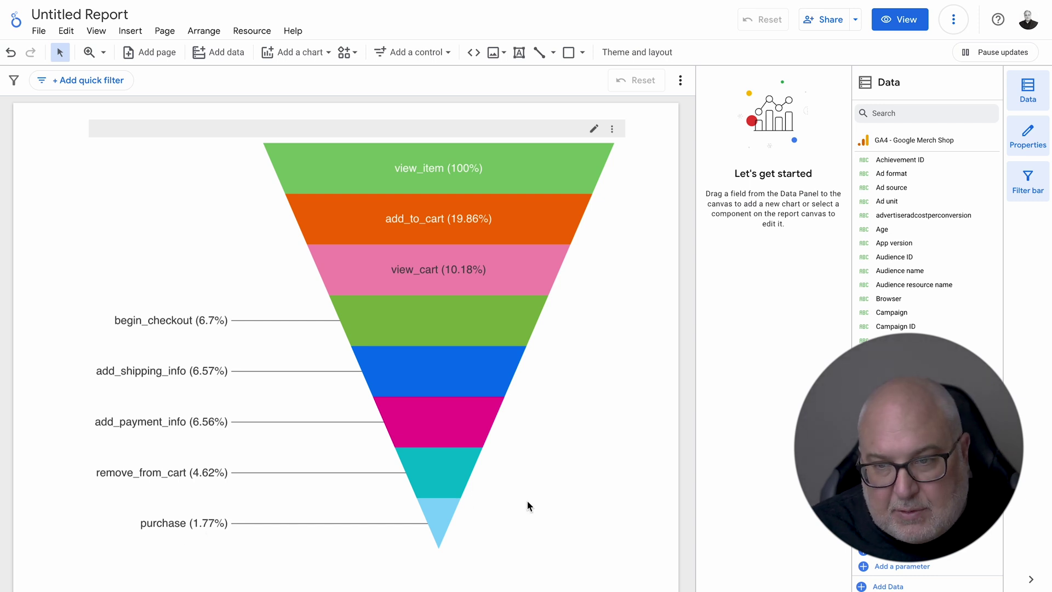
mouse_move(528, 192)
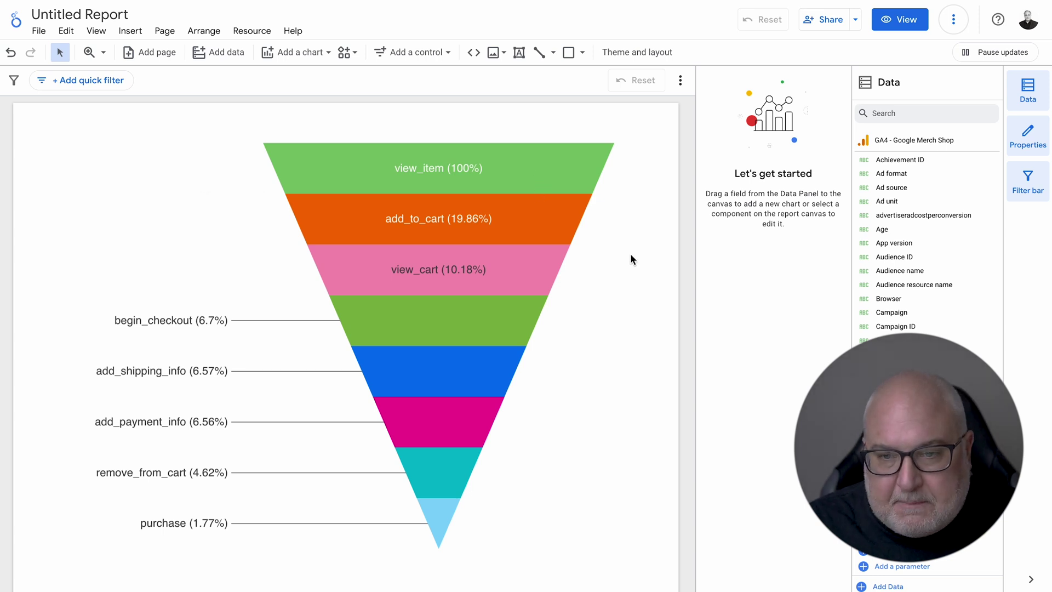
click(463, 293)
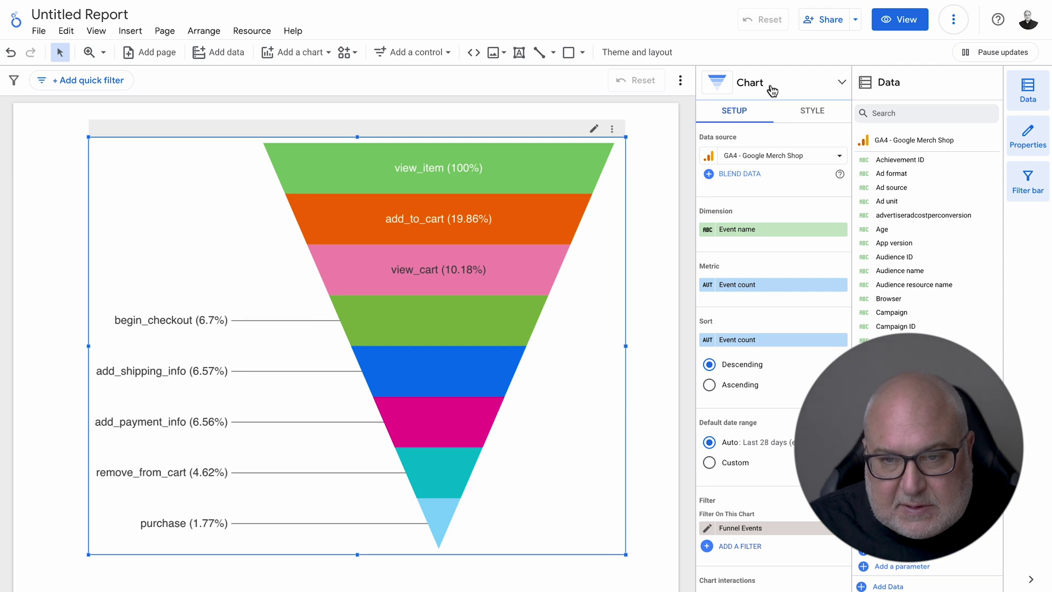
- Change the chart type, trying the stepped-bar funnel before settling on the smooth Funnel chart
click(773, 90)
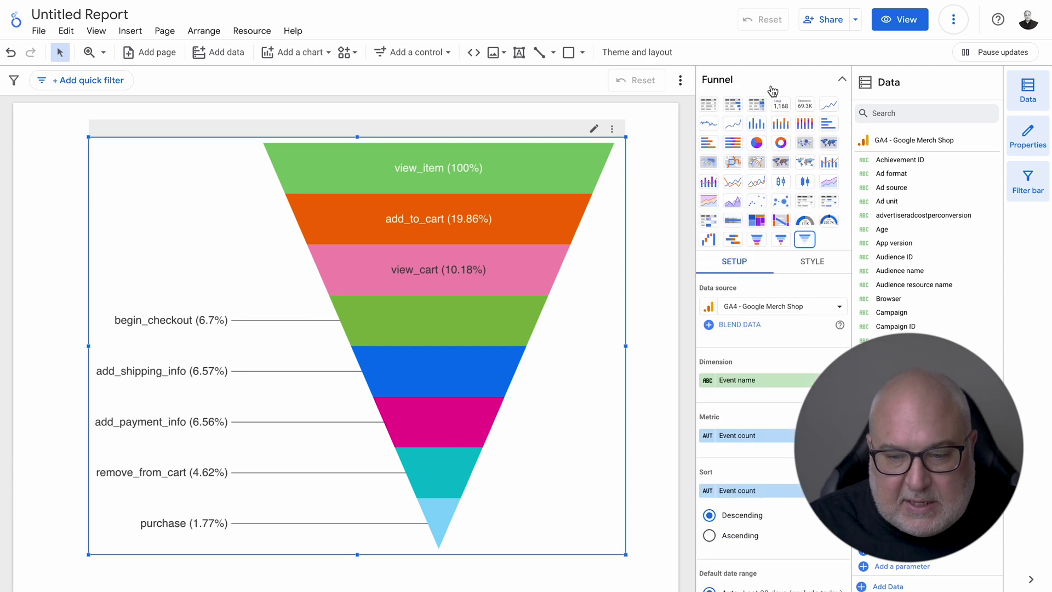
click(781, 244)
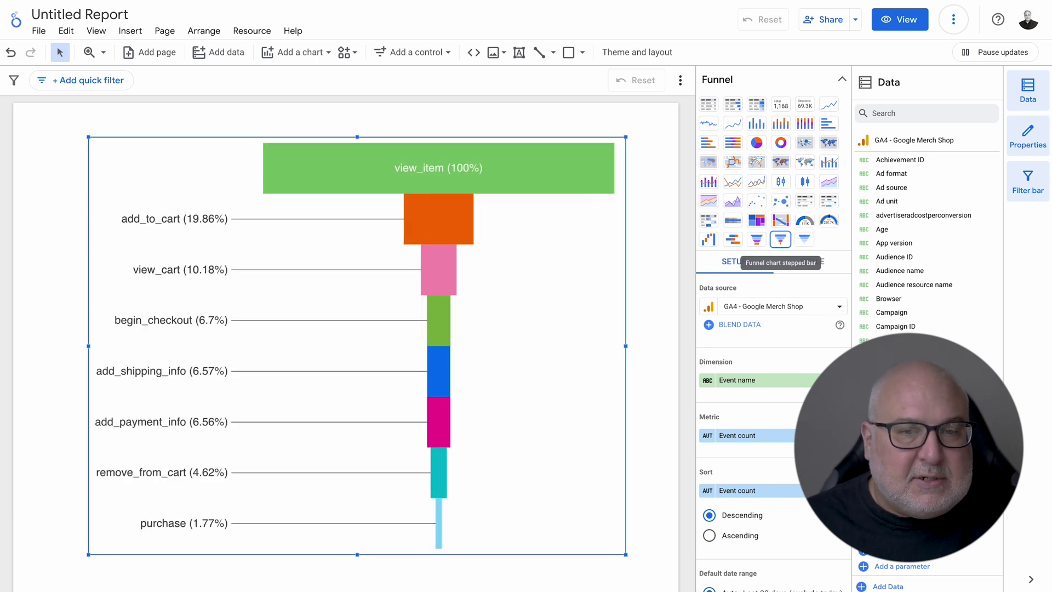
mouse_move(432, 219)
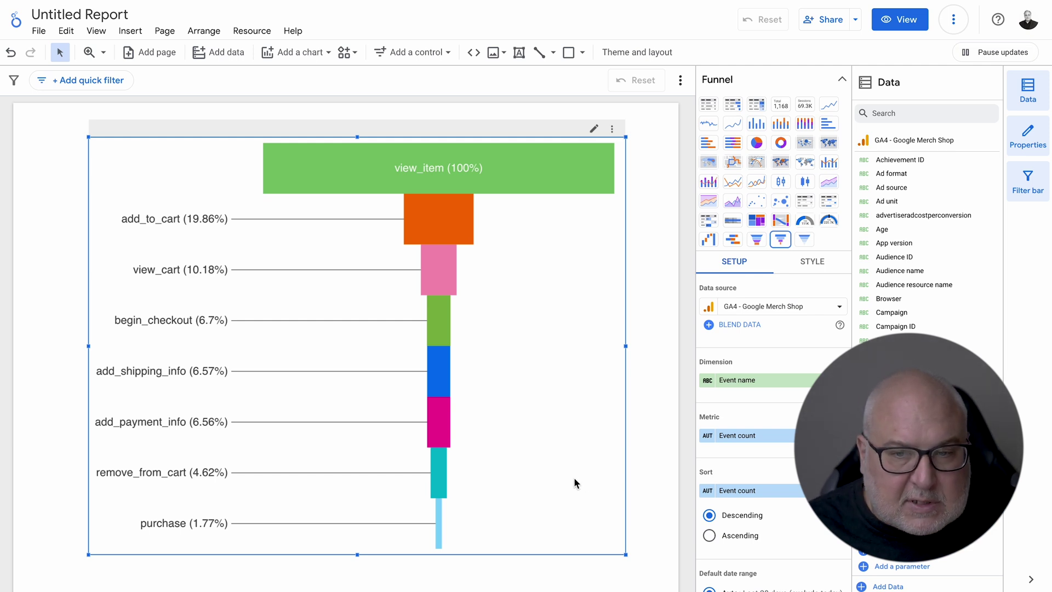
click(756, 244)
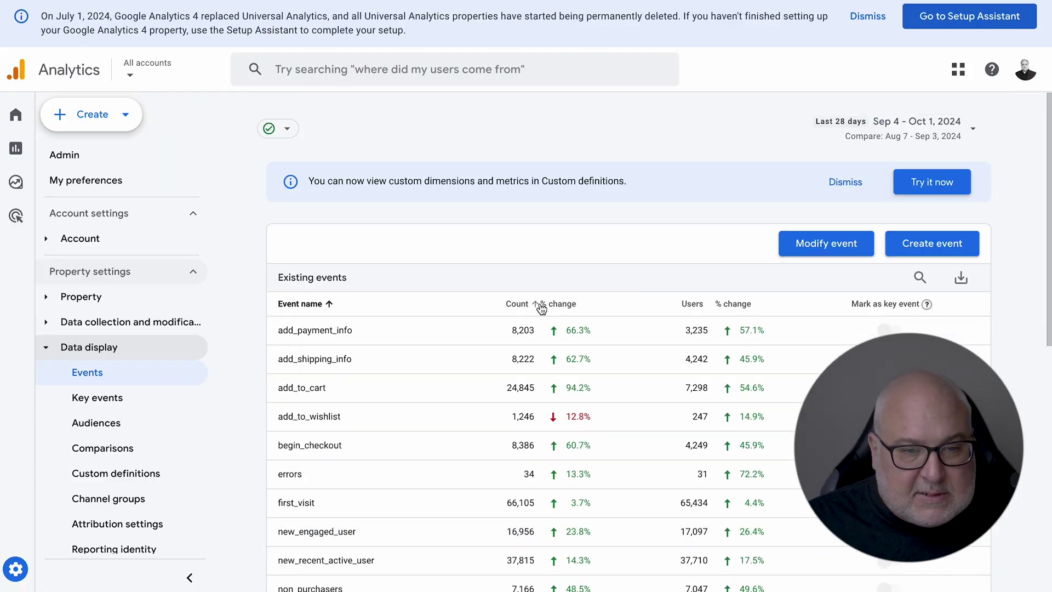
- Scroll through the GA4 Existing events table to compare counts like add_to_cart 24,845
scroll(542, 307, down, 4)
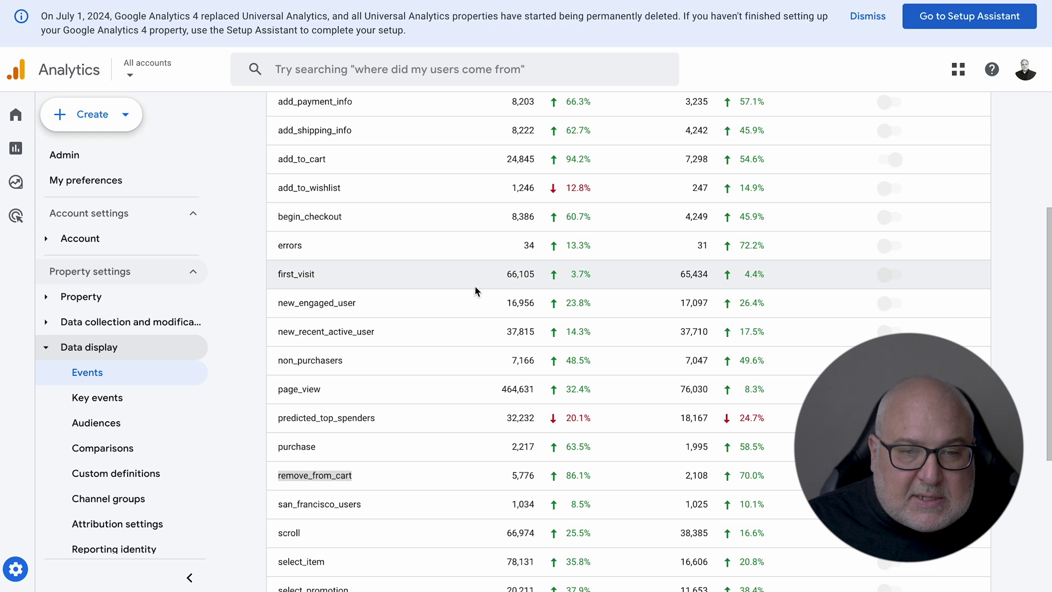
scroll(476, 290, down, 2)
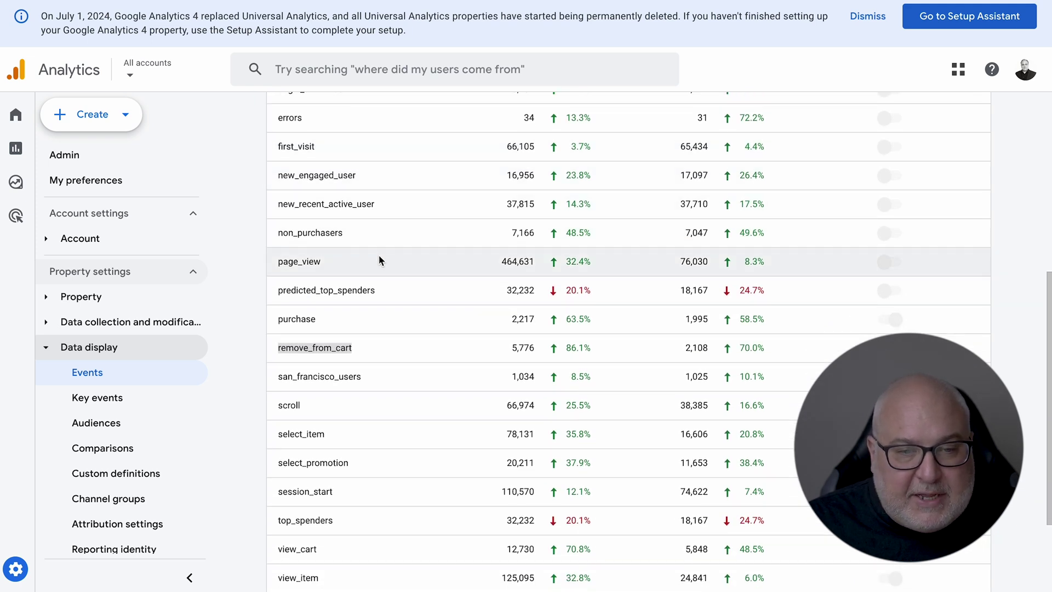
scroll(432, 323, down, 1)
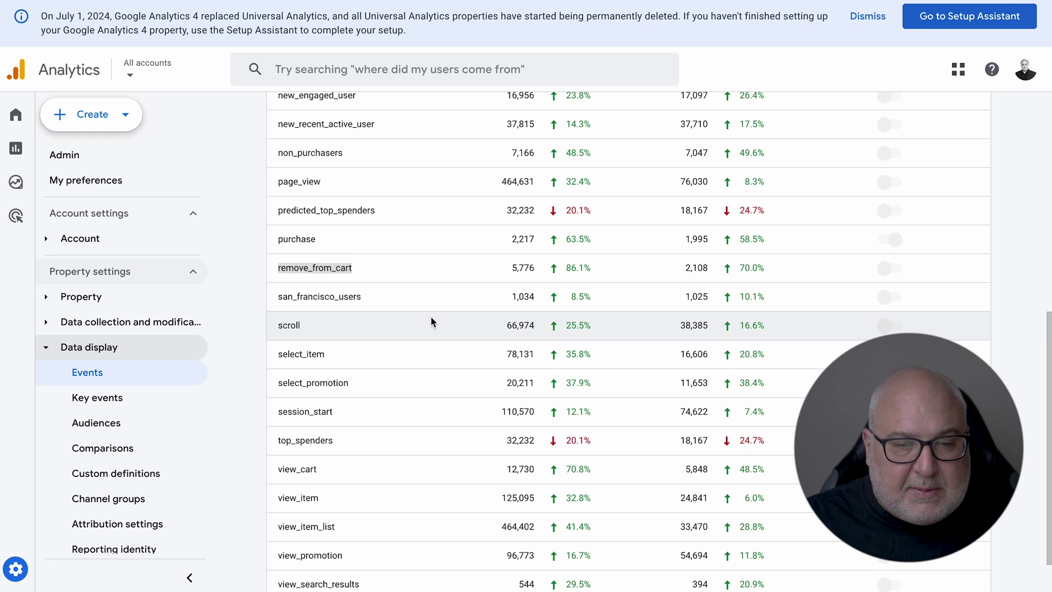
scroll(432, 323, down, 1)
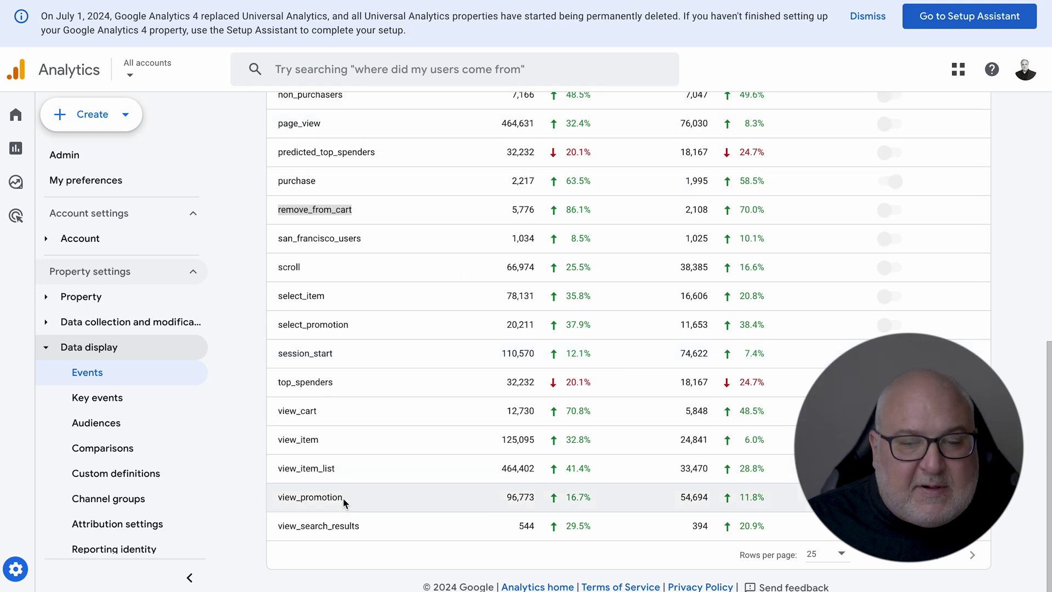
scroll(435, 372, up, 1)
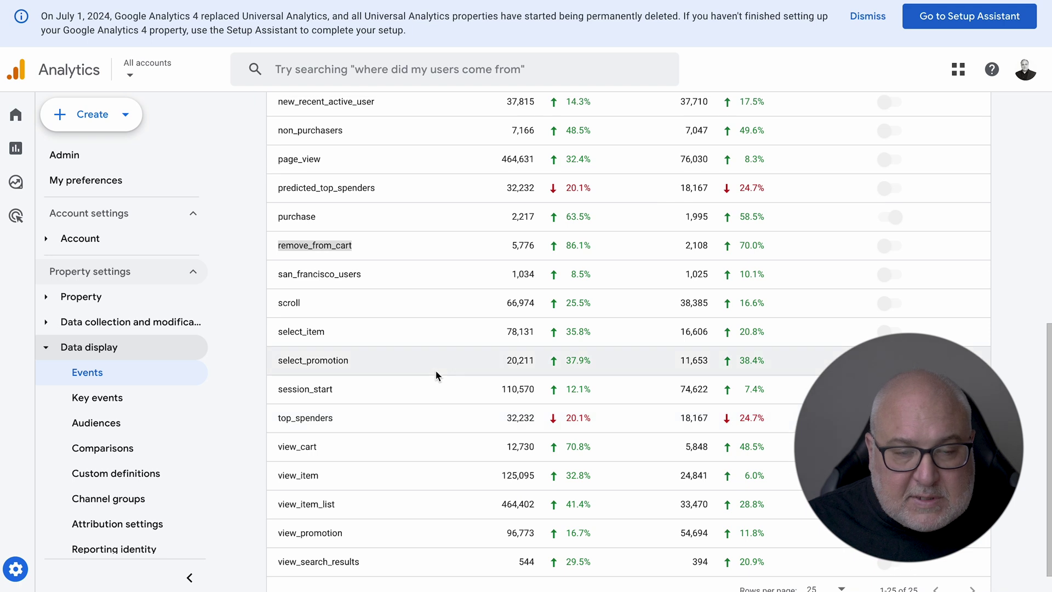
scroll(435, 371, up, 2)
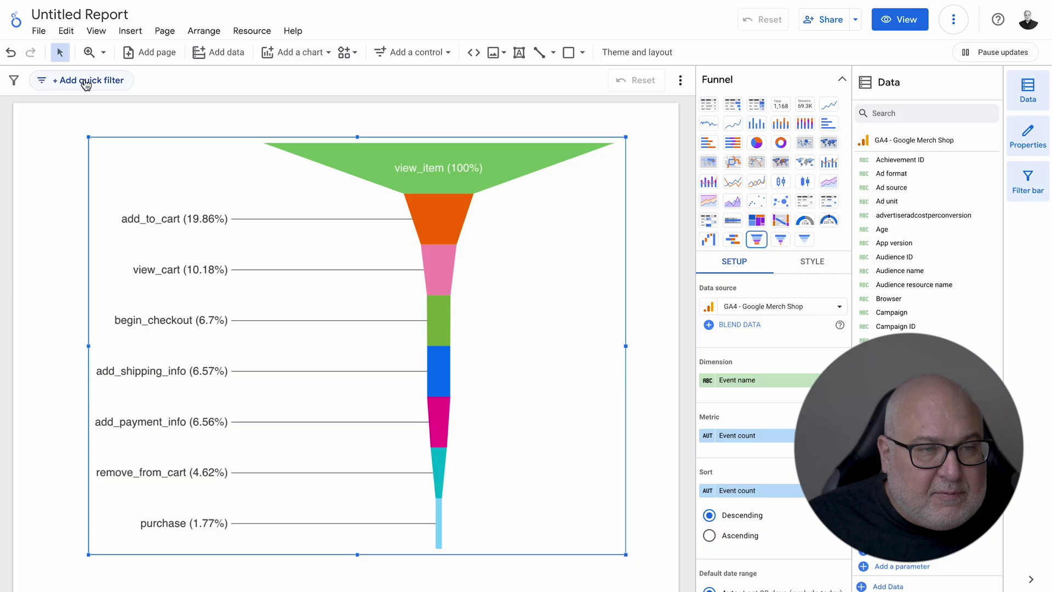
click(87, 81)
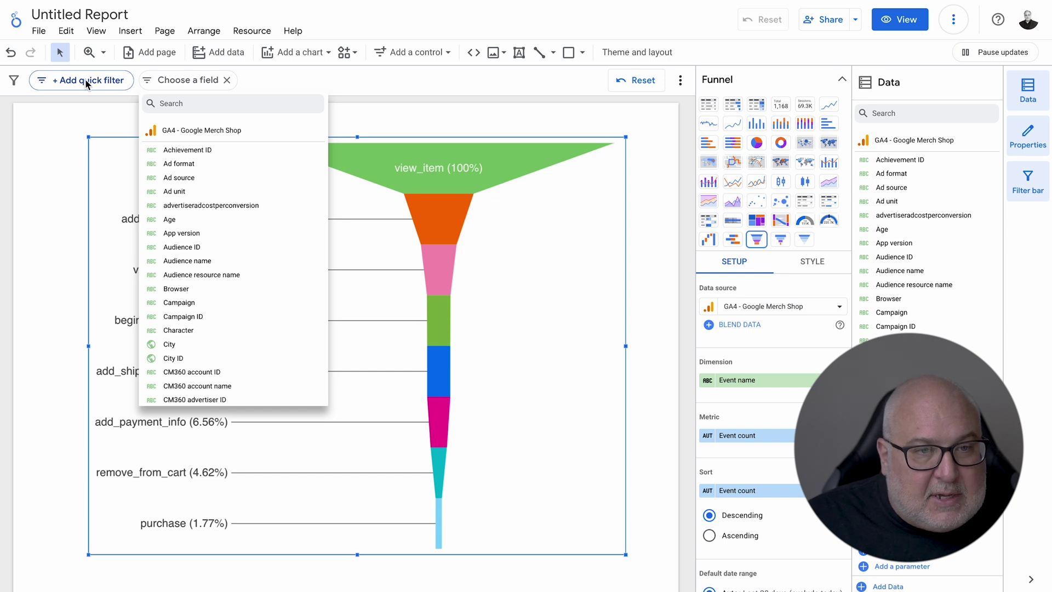
scroll(270, 223, down, 6)
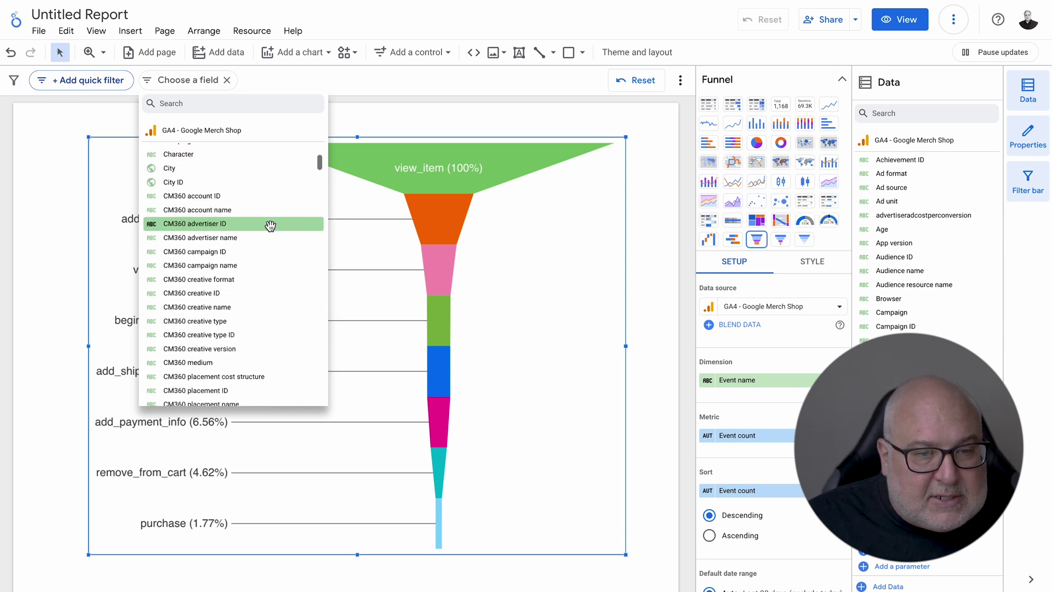
scroll(270, 224, up, 6)
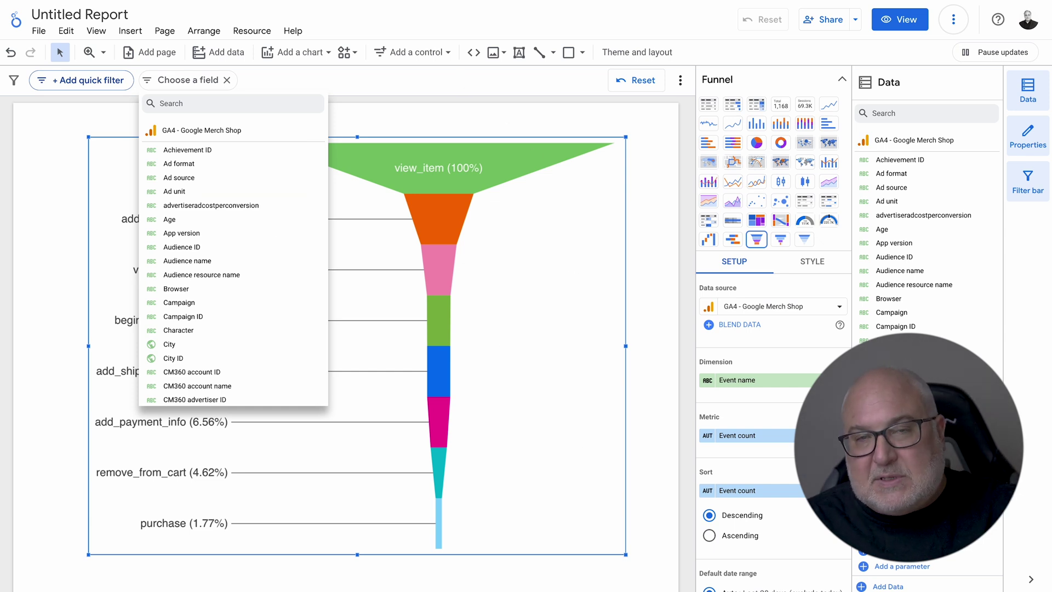
click(180, 82)
click(180, 82)
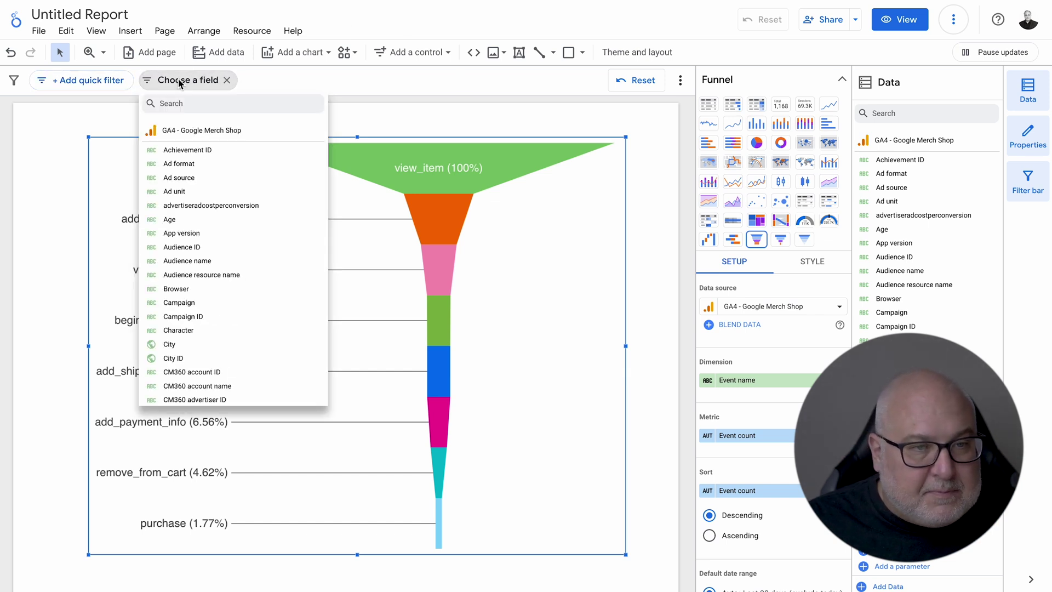
click(186, 105)
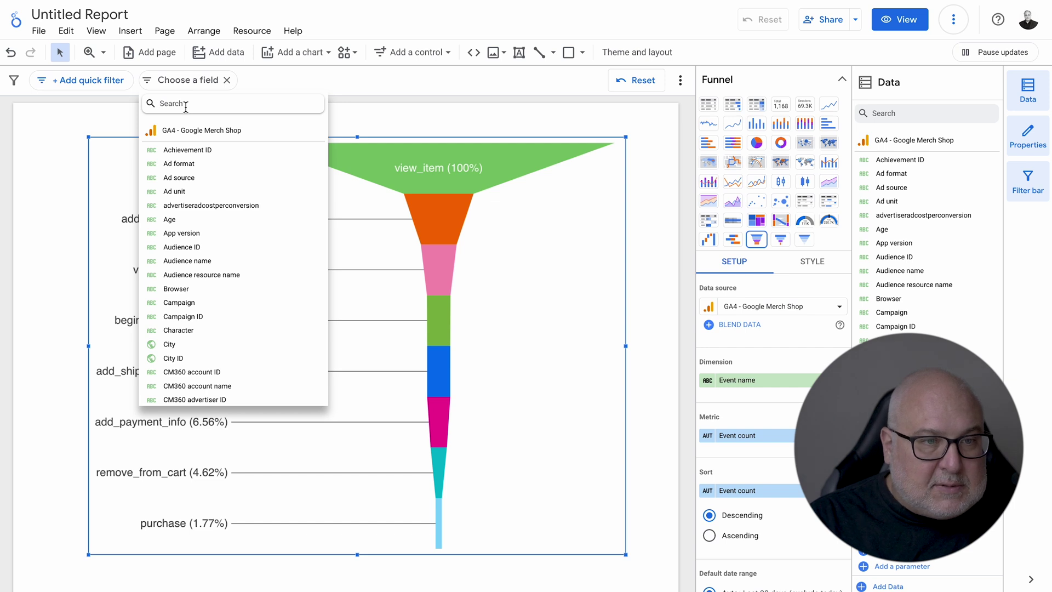
text(source medium)
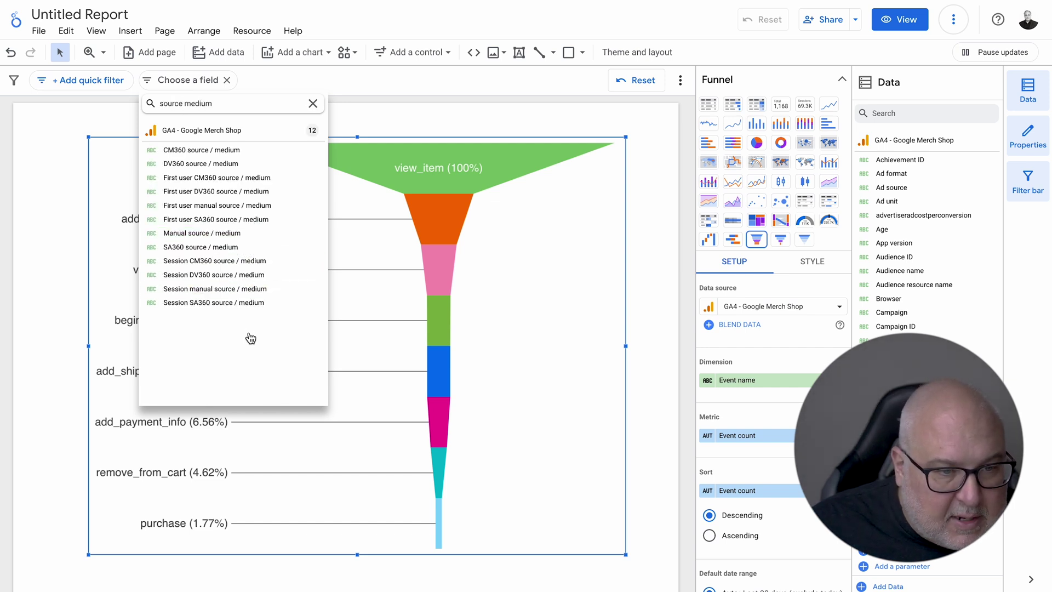
click(241, 289)
click(291, 351)
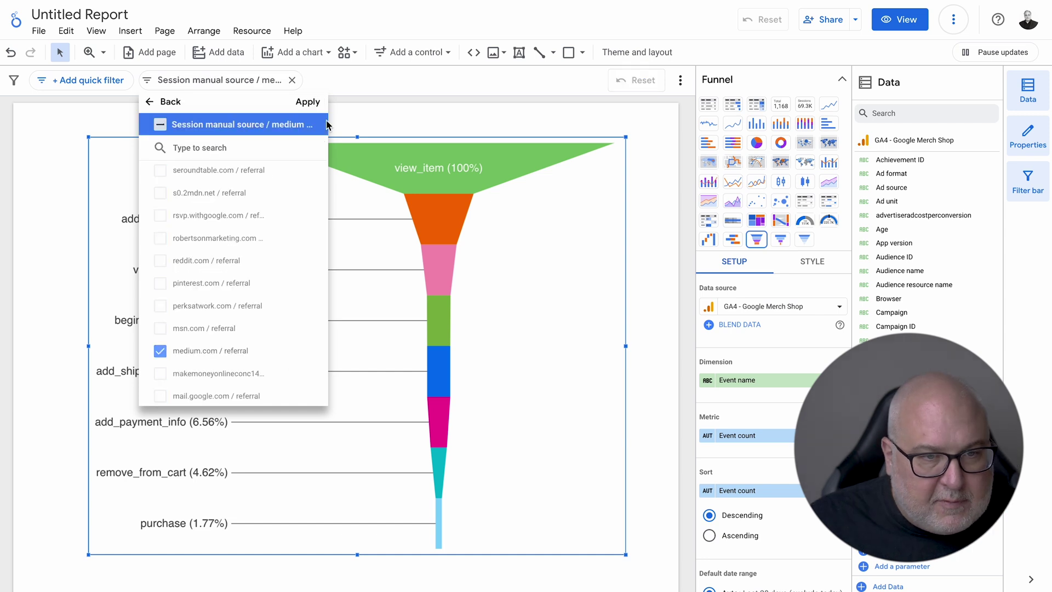
click(312, 103)
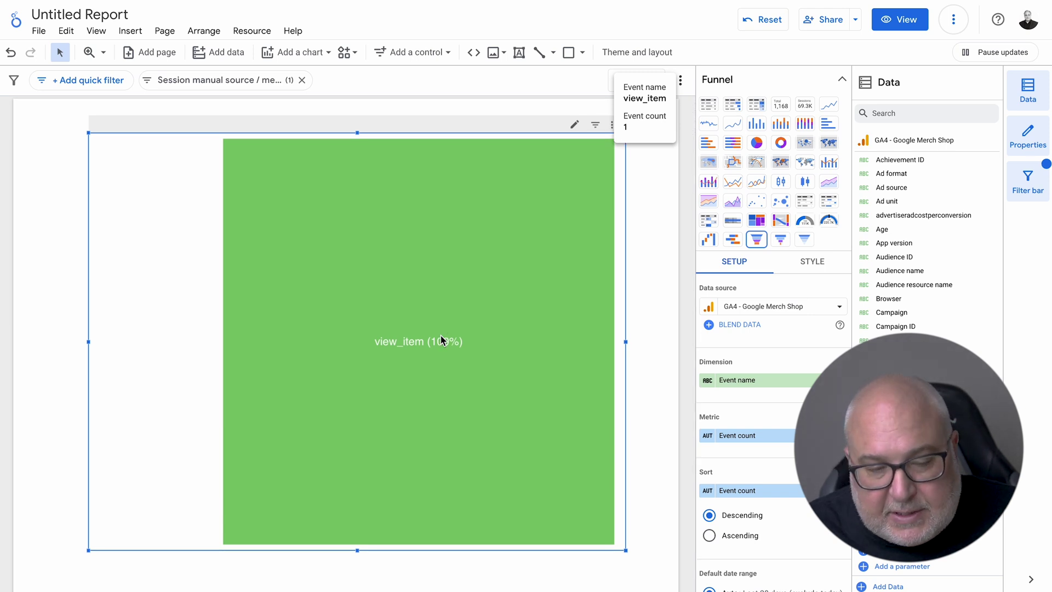
scroll(376, 400, down, 1)
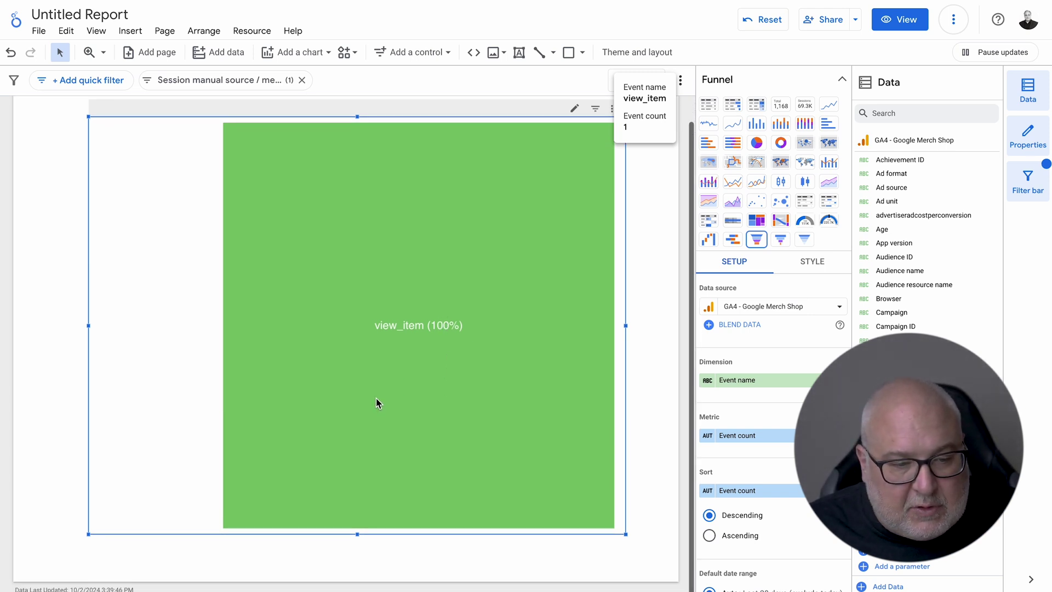
scroll(370, 402, up, 1)
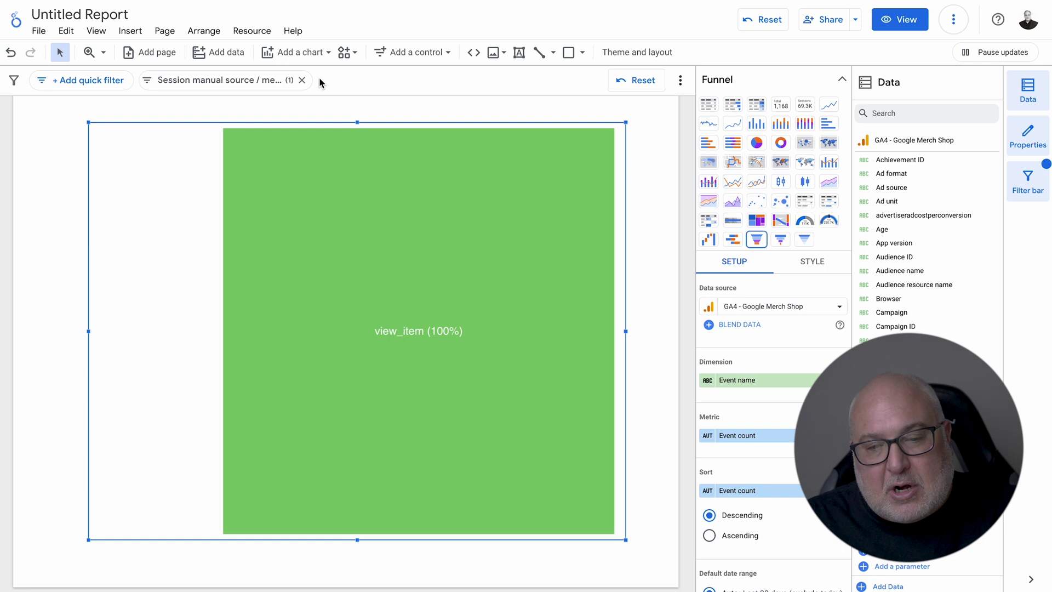
click(302, 80)
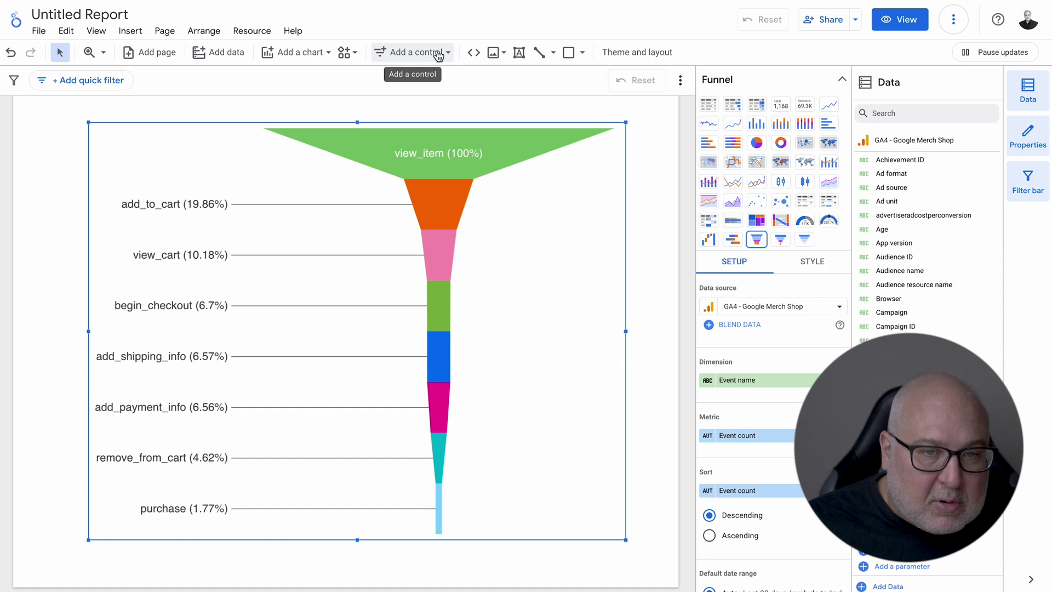
click(439, 56)
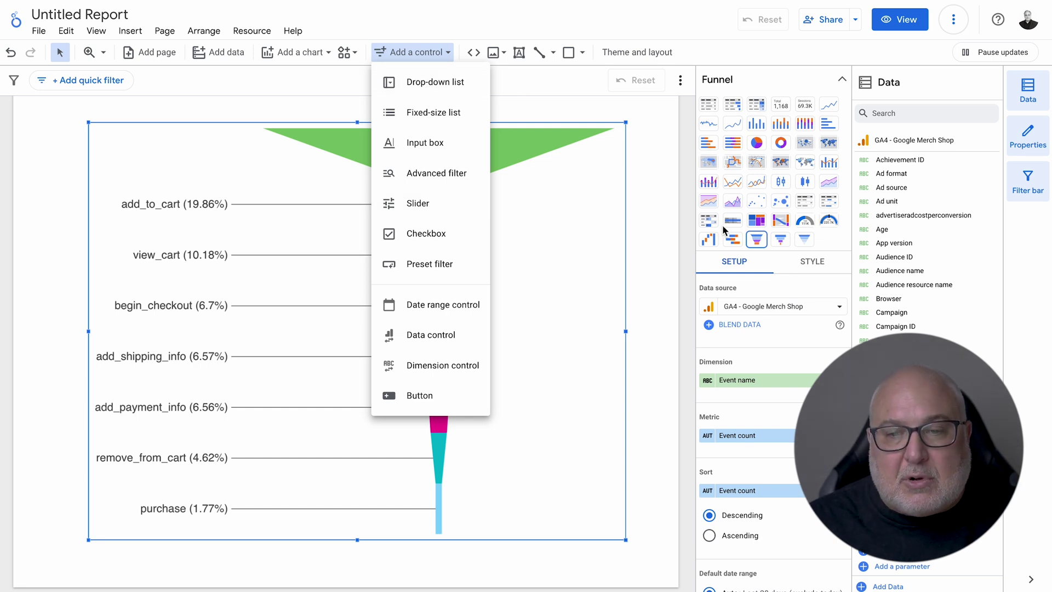
click(662, 213)
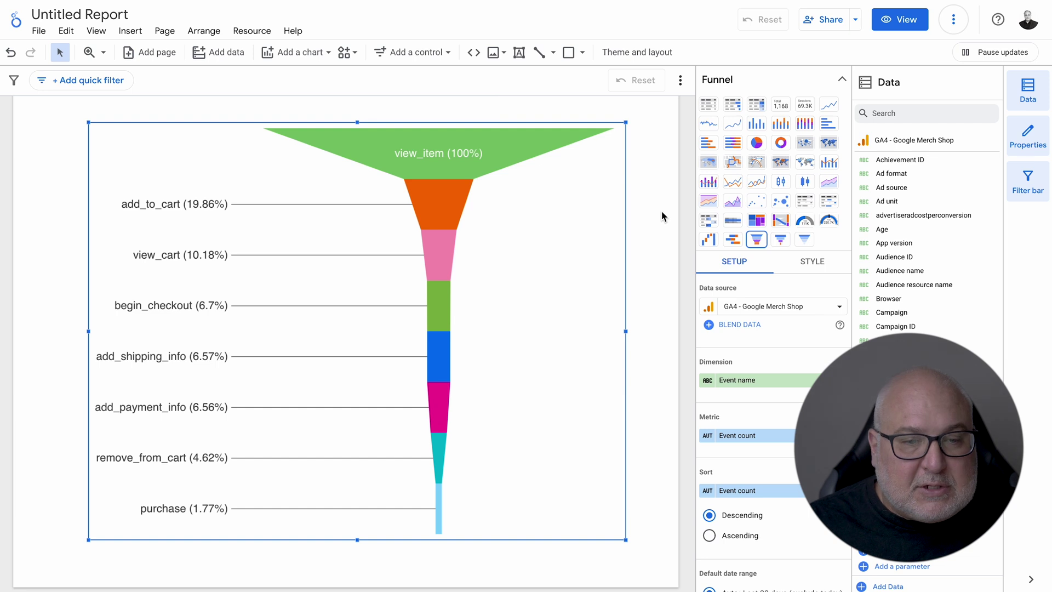